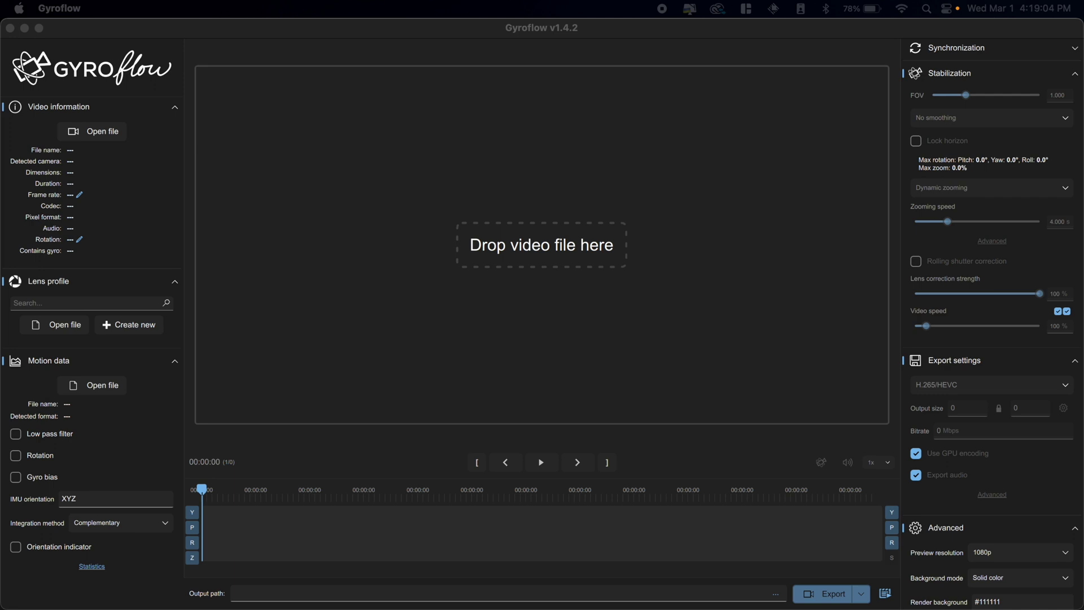
- Drop GX018800.MP4 onto the preview so its HERO10 Black lens profile and gyro data load
left_click_drag(994, 389, 538, 253)
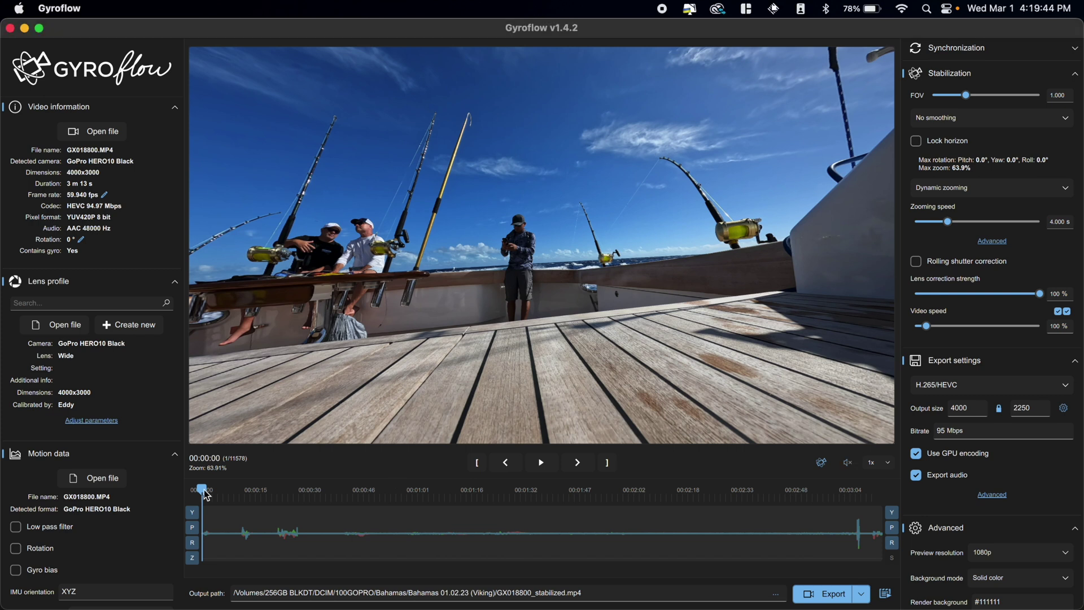
- Scrub forward to 00:00:45, where the boat speeds across open sea, and set the trim start there
left_click(247, 502)
left_click(265, 503)
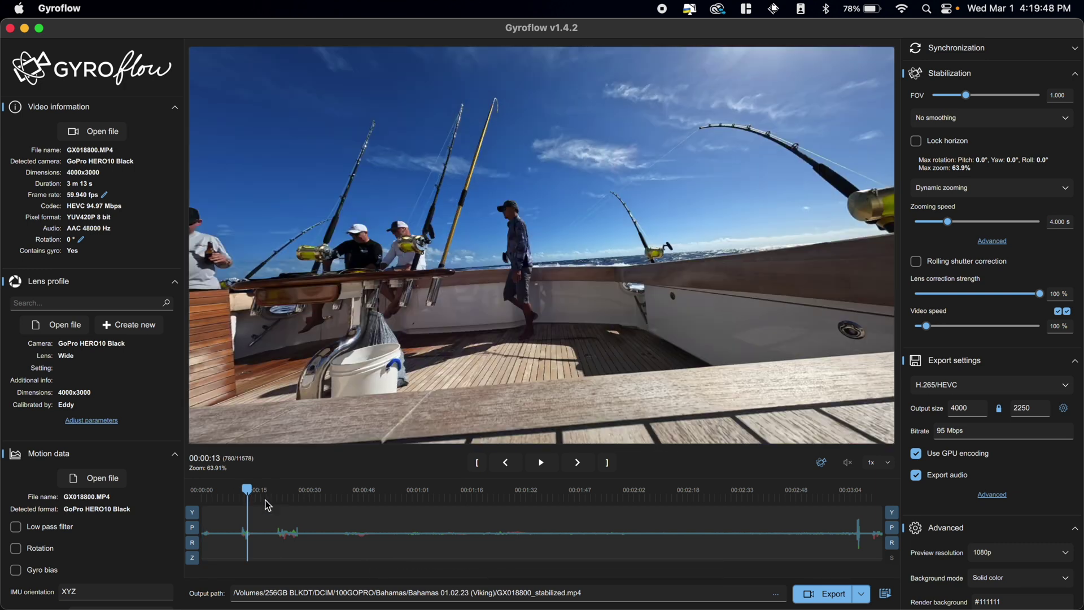
left_click(283, 502)
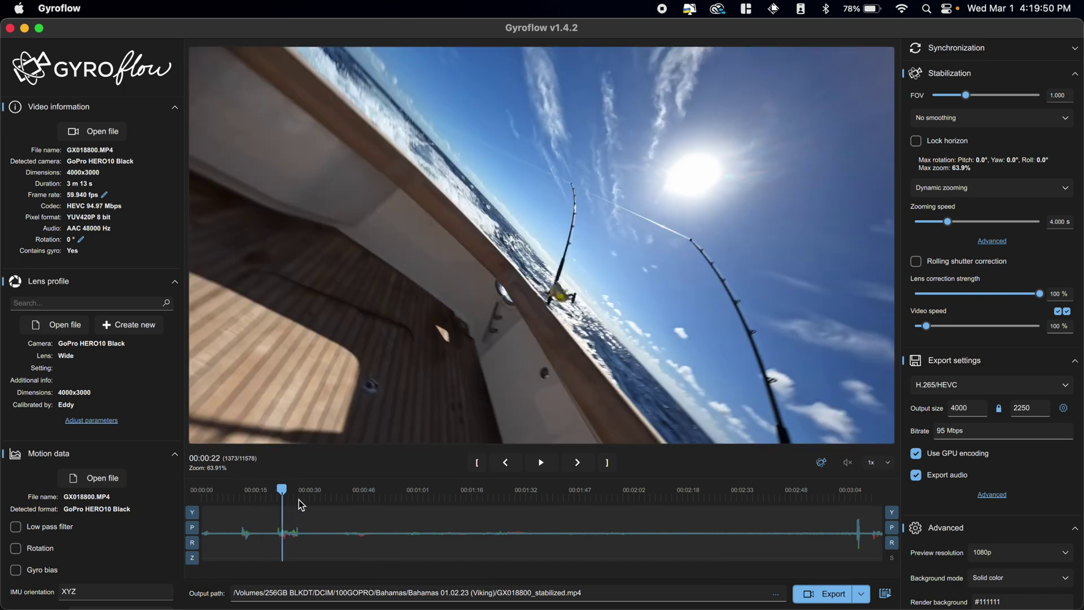
left_click(307, 499)
left_click(334, 496)
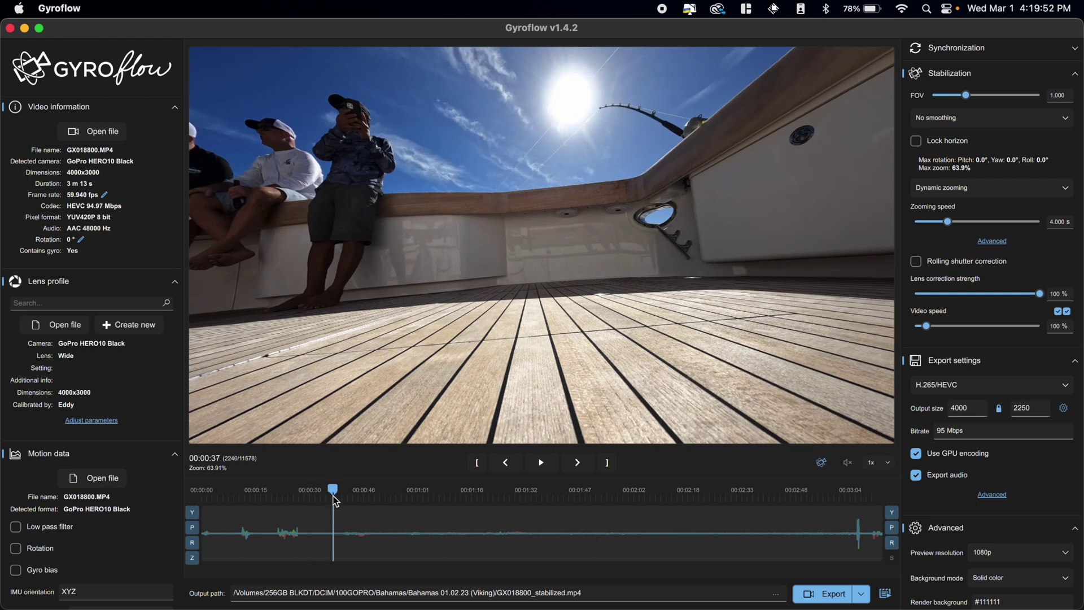
left_click(354, 497)
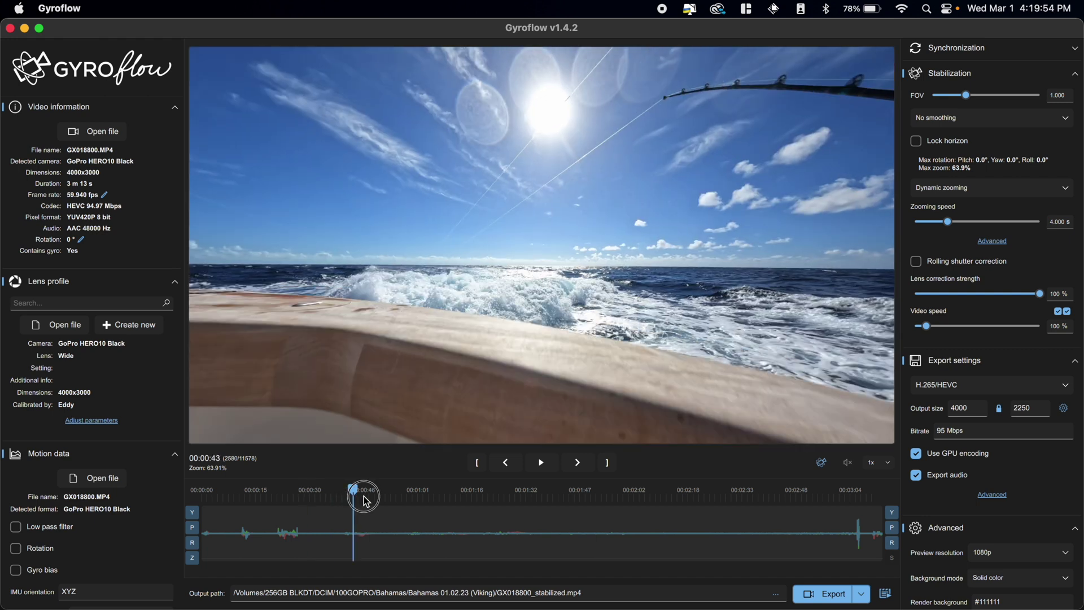
left_click(364, 498)
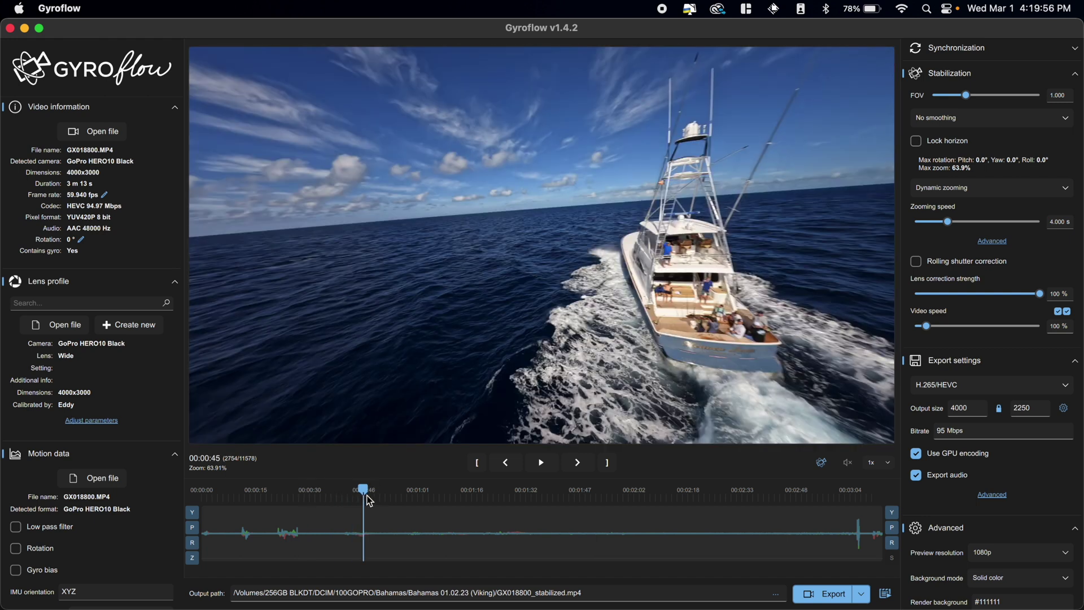
left_click(482, 469)
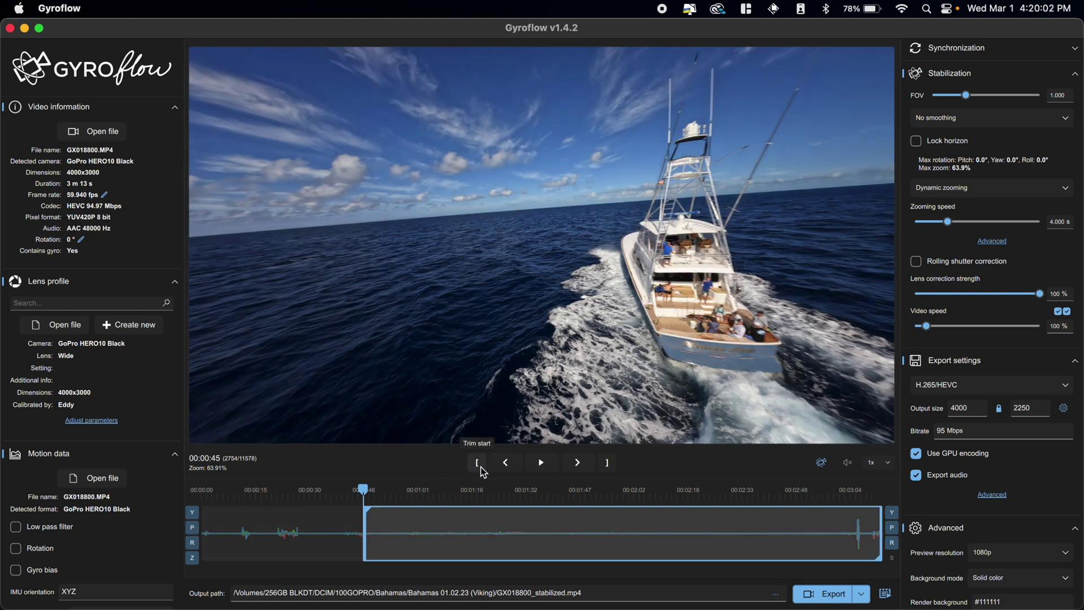
- Play to 00:00:53 and move the trim start there
key("space")
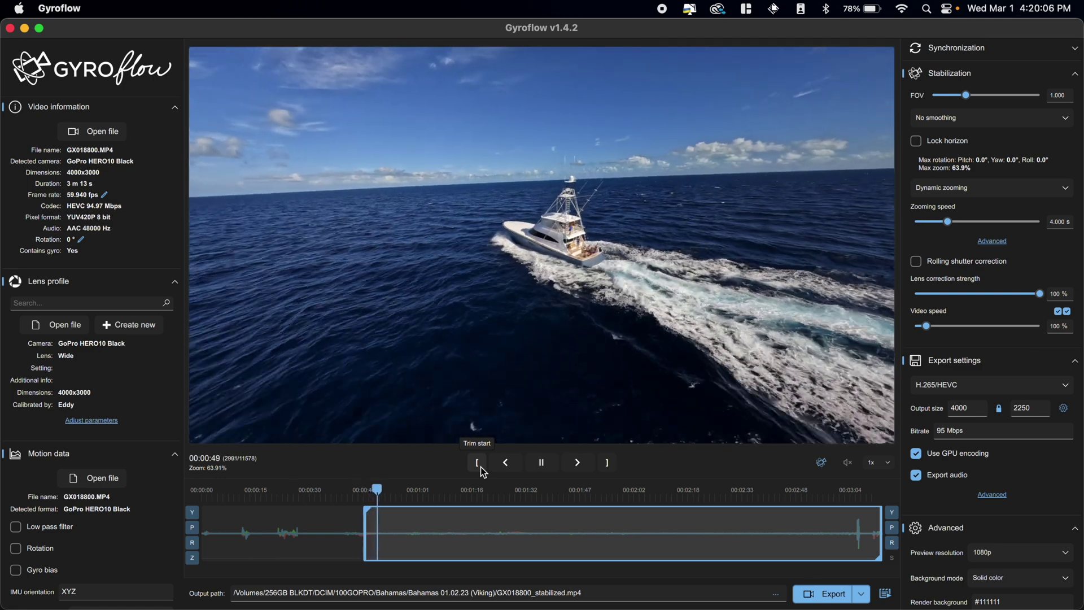
key("space")
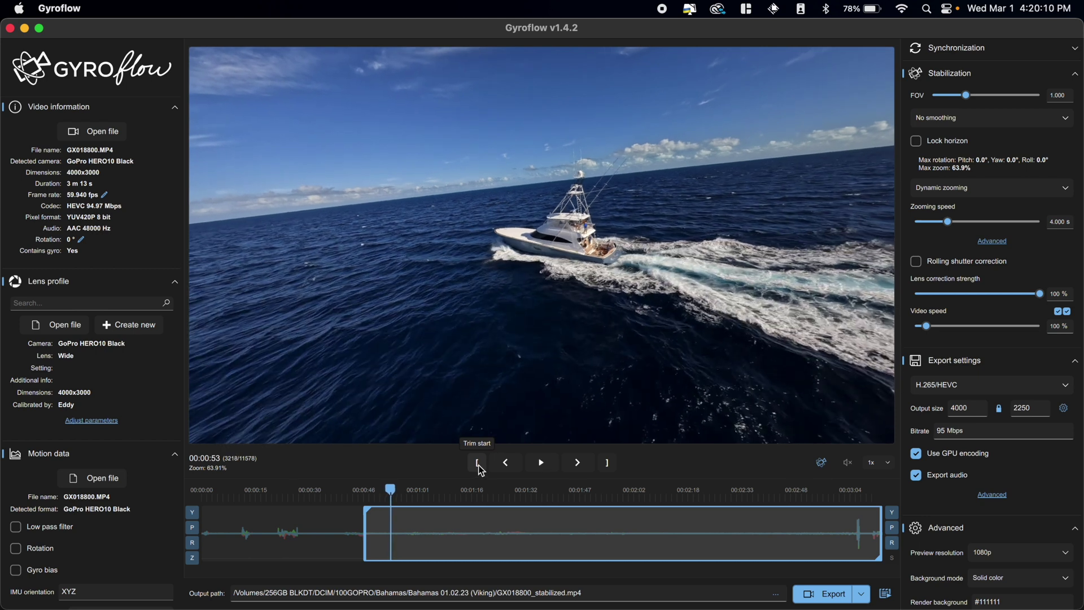
left_click(478, 463)
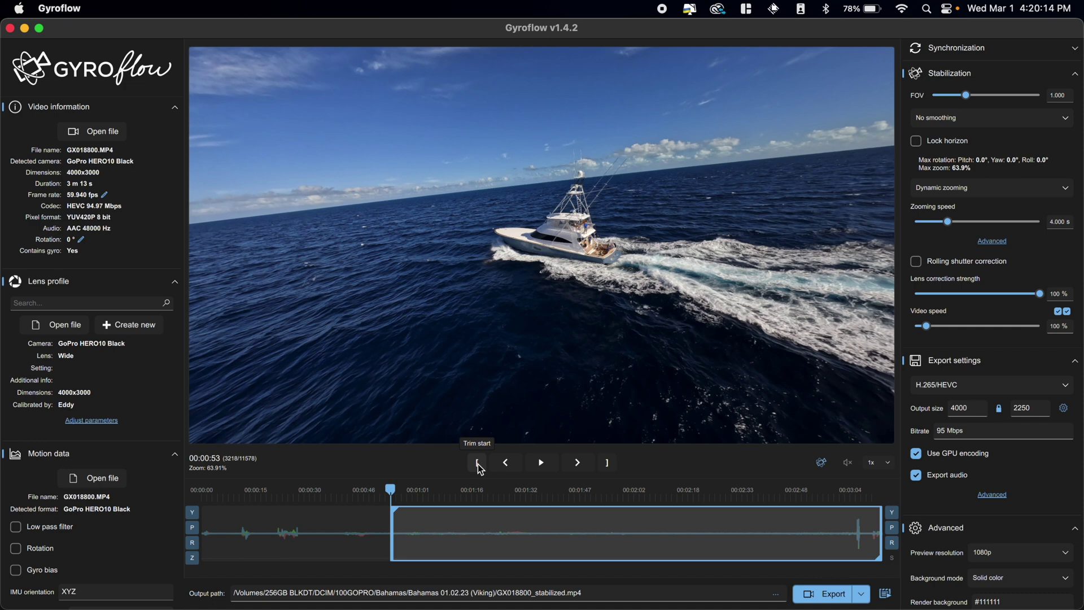
- Play on to about 00:00:59, step back to frame 3571, and set the trim end
key("space")
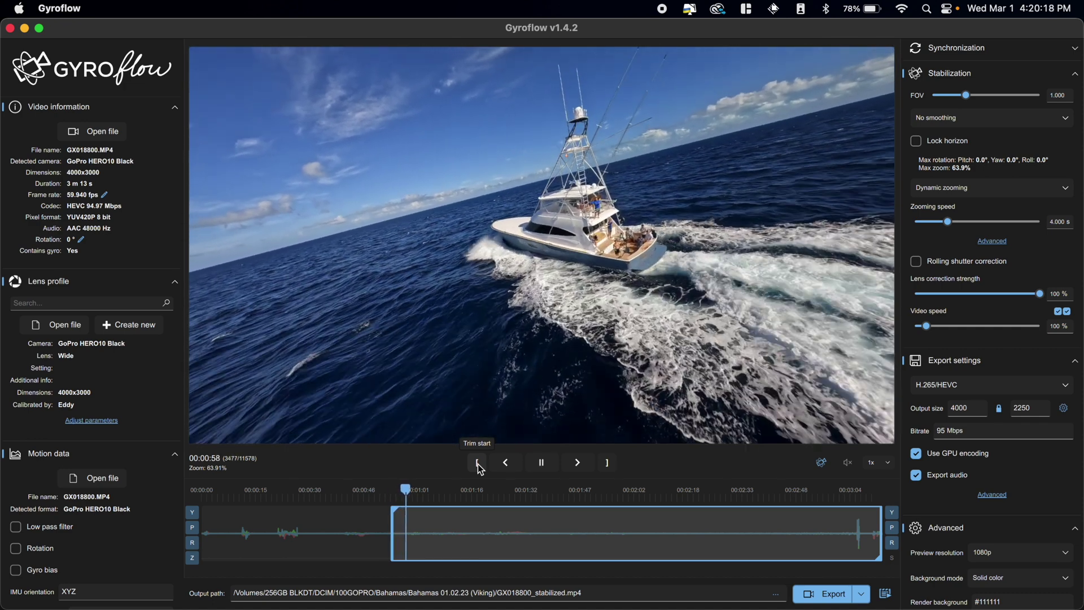
key("space")
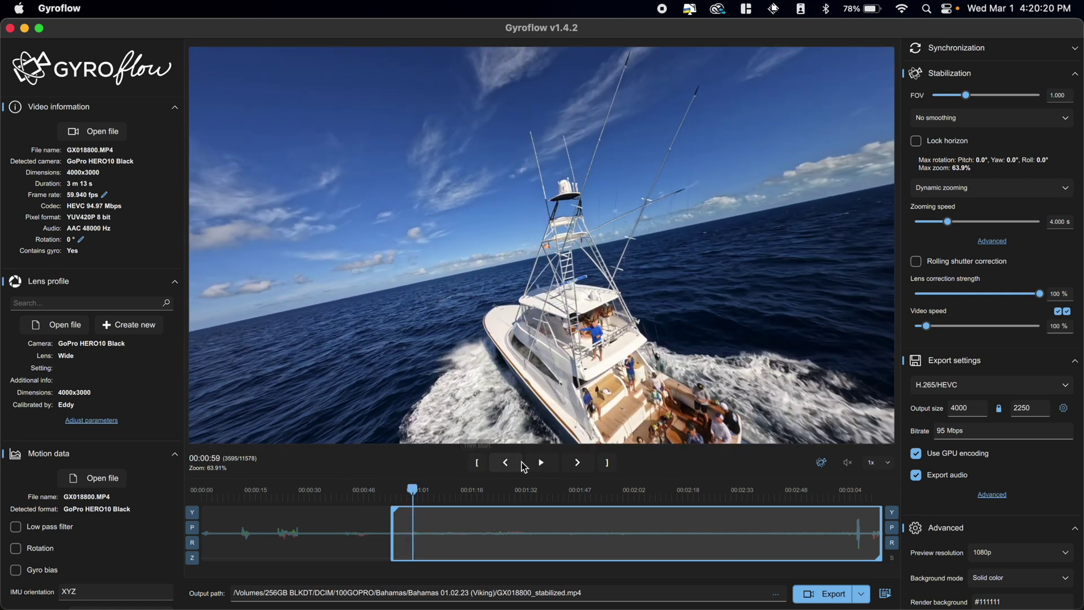
key("Left")
key("Left")
key("Left")
key("Left")
key("Left")
key("Left")
key("Left")
key("Left")
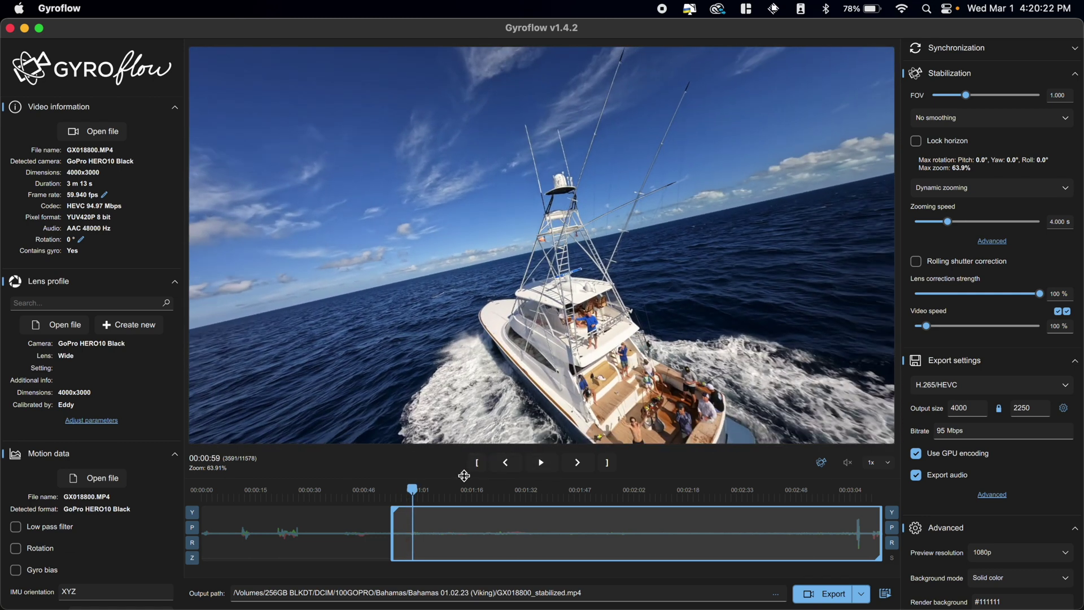
key("Left")
key("Left")
key("Left")
key("Left")
key("Left")
key("Left")
key("Left")
key("Left")
key("Left")
key("Left")
key("Left")
key("Left")
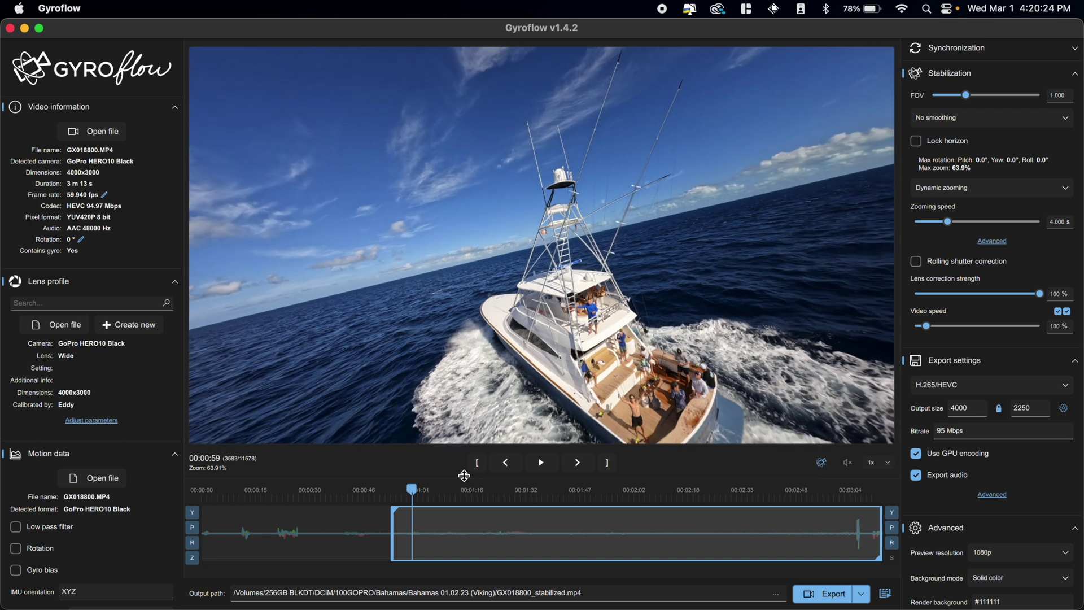
key("Left")
key("Left")
key("Left")
key("Left")
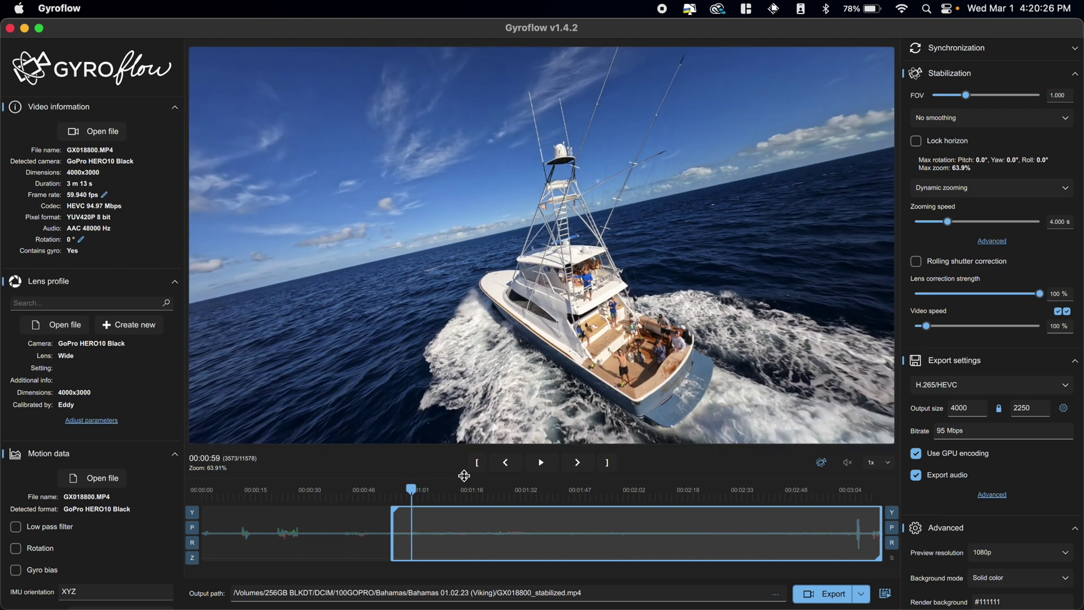
left_click(615, 468)
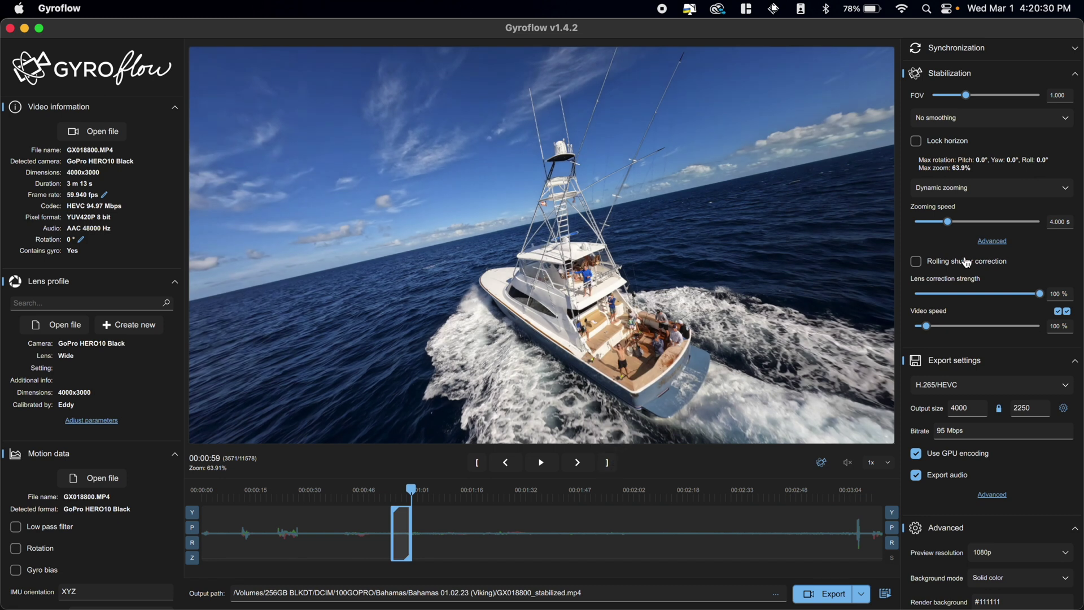
left_click(977, 118)
- Apply Default smoothing at 0.499, disable GPU encoding, and replay the trimmed stretch from 00:00:55
left_click(959, 141)
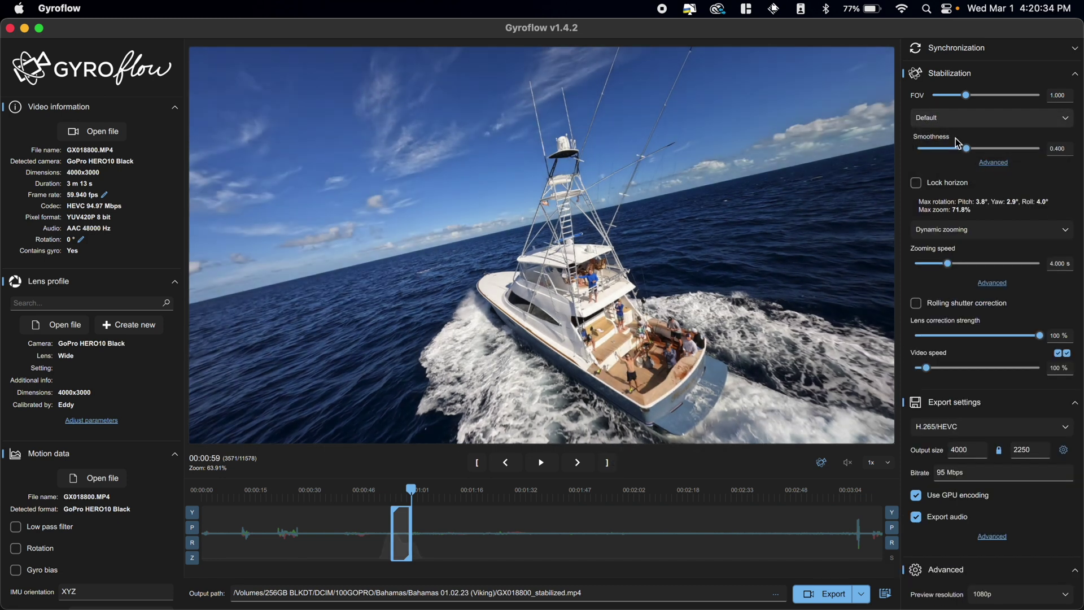
left_click(925, 491)
left_click(978, 148)
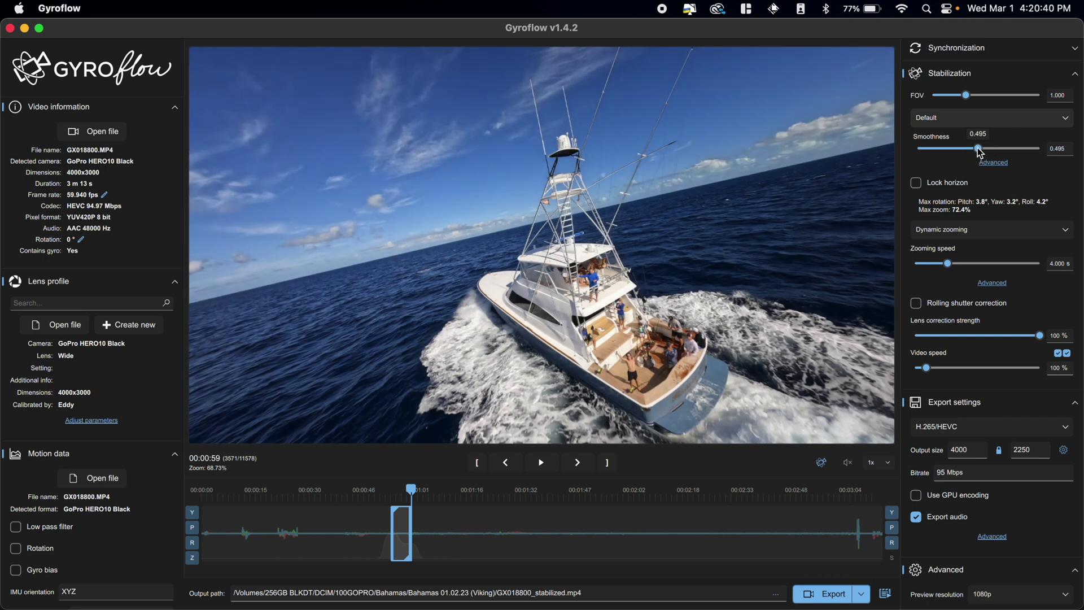
left_click_drag(979, 148, 980, 149)
left_click(398, 500)
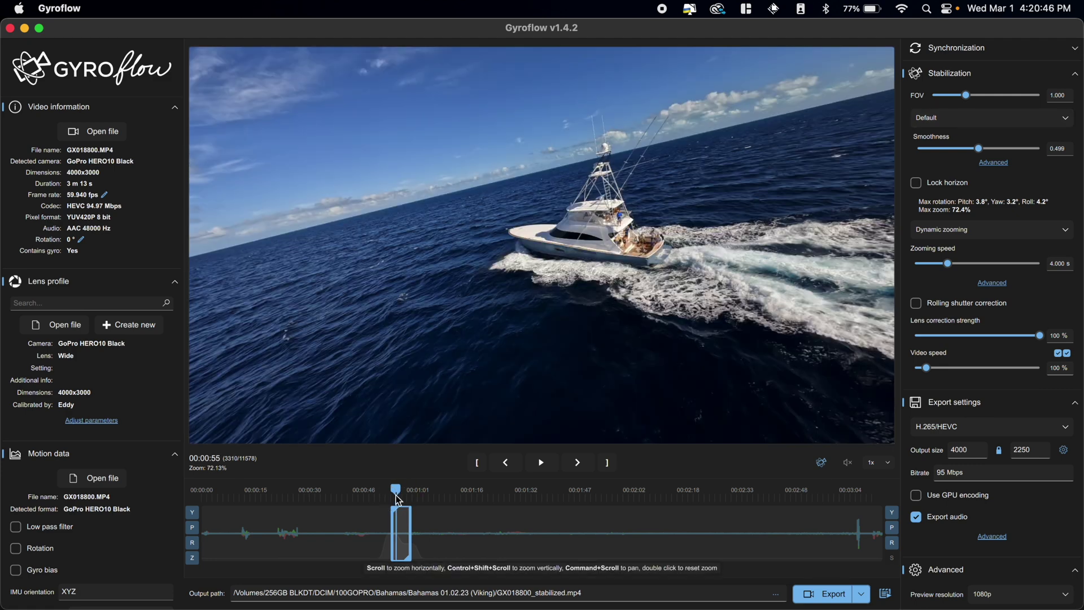
key("space")
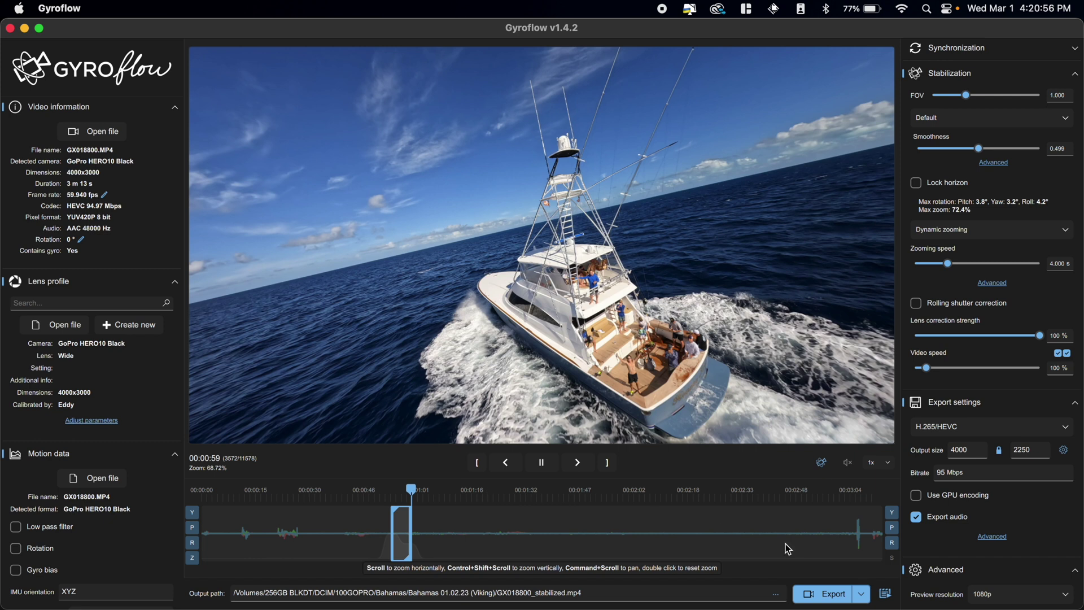
- Add trimmed GX018800.MP4 to the render queue and check its 4000x2250 H.265 entry
left_click(864, 597)
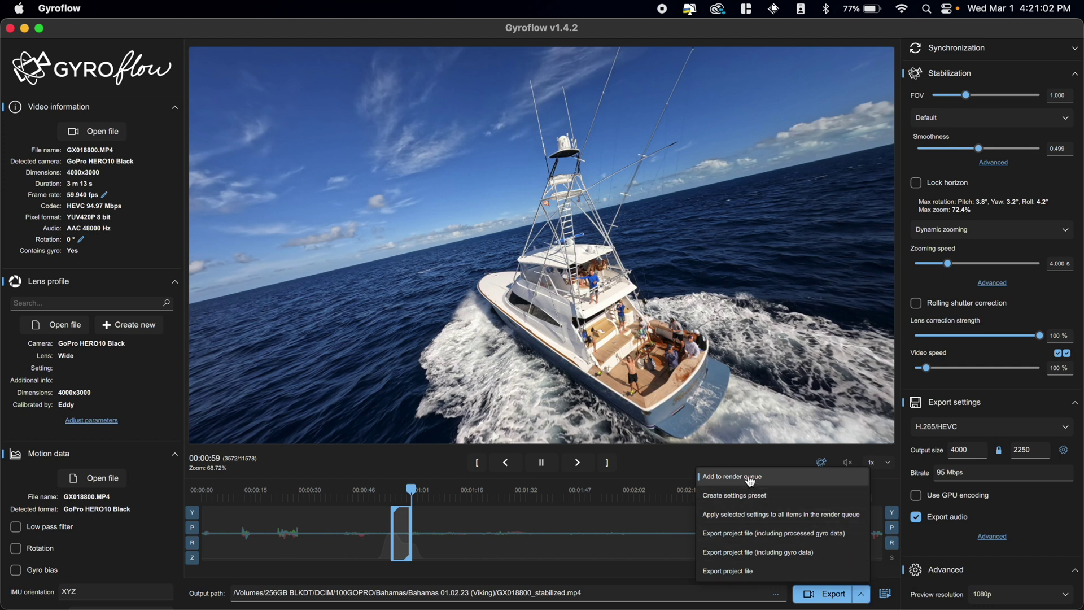
left_click(791, 477)
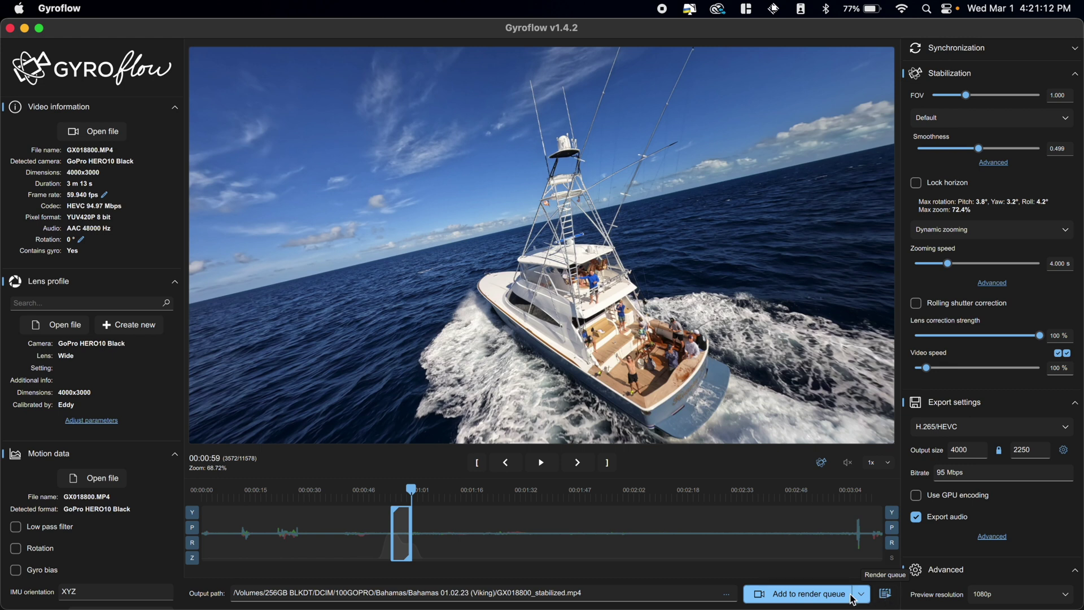
left_click(886, 594)
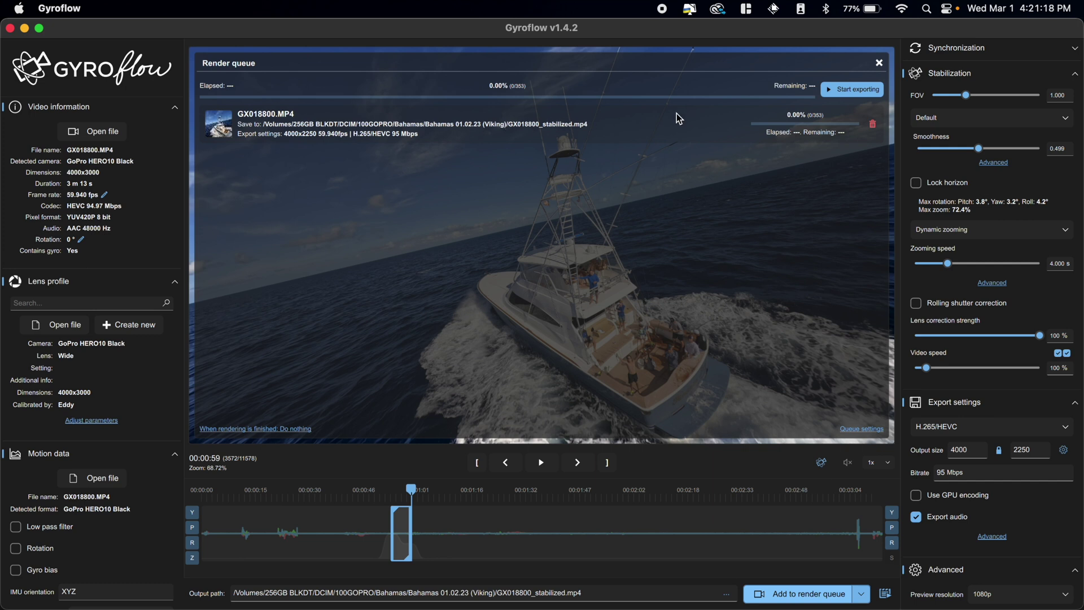
left_click(885, 593)
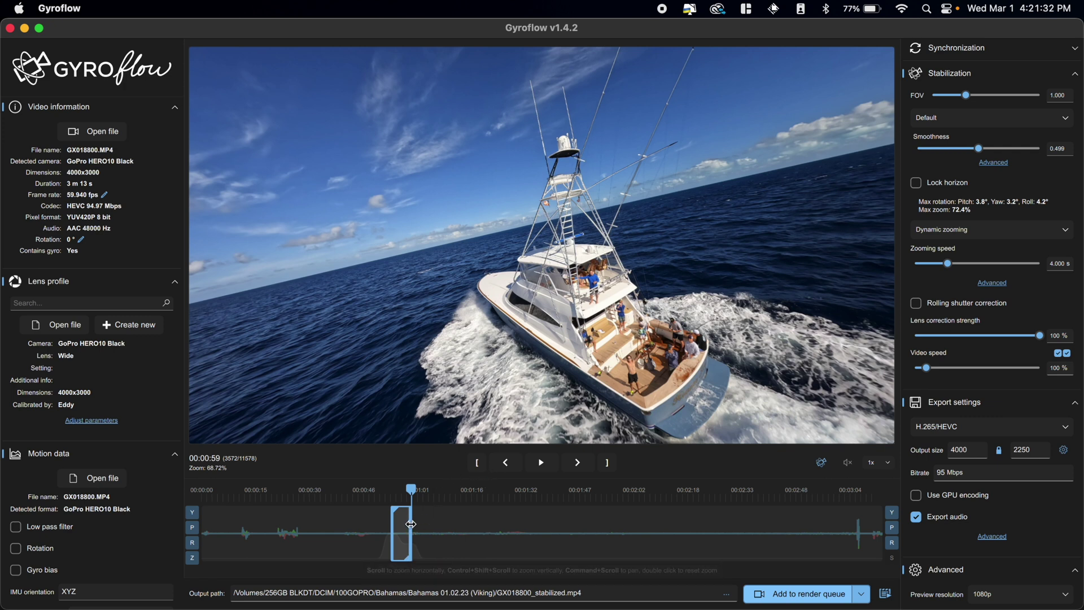
- Clear the 00:00:53–00:00:59 trim by setting both start and end at 00:01:00
mouse_move(411, 524)
left_mouse_down()
mouse_move(491, 526)
mouse_move(415, 537)
left_mouse_up()
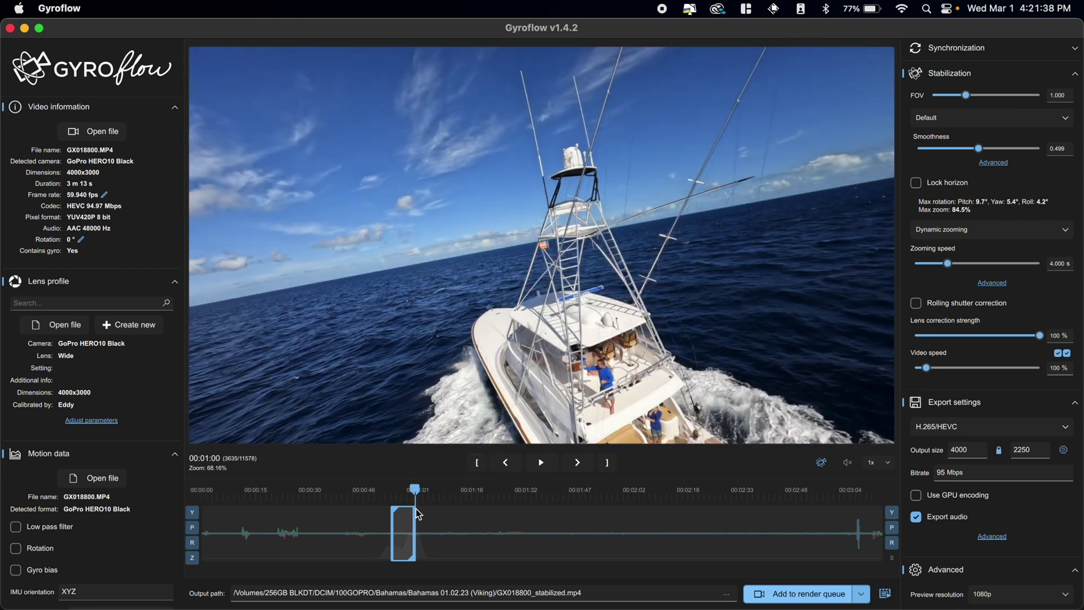
left_click(478, 464)
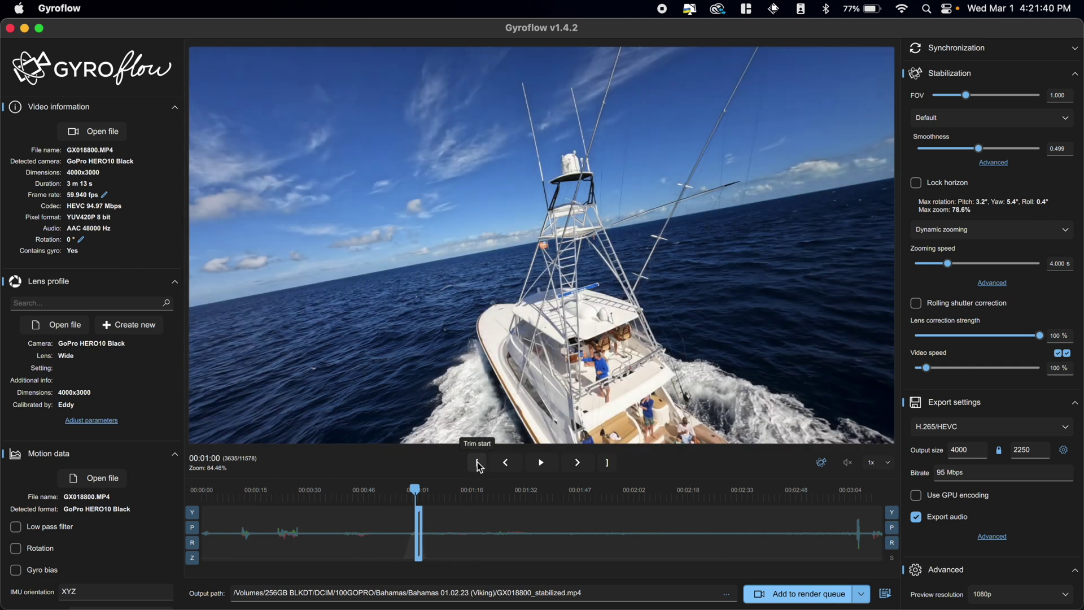
left_click(607, 463)
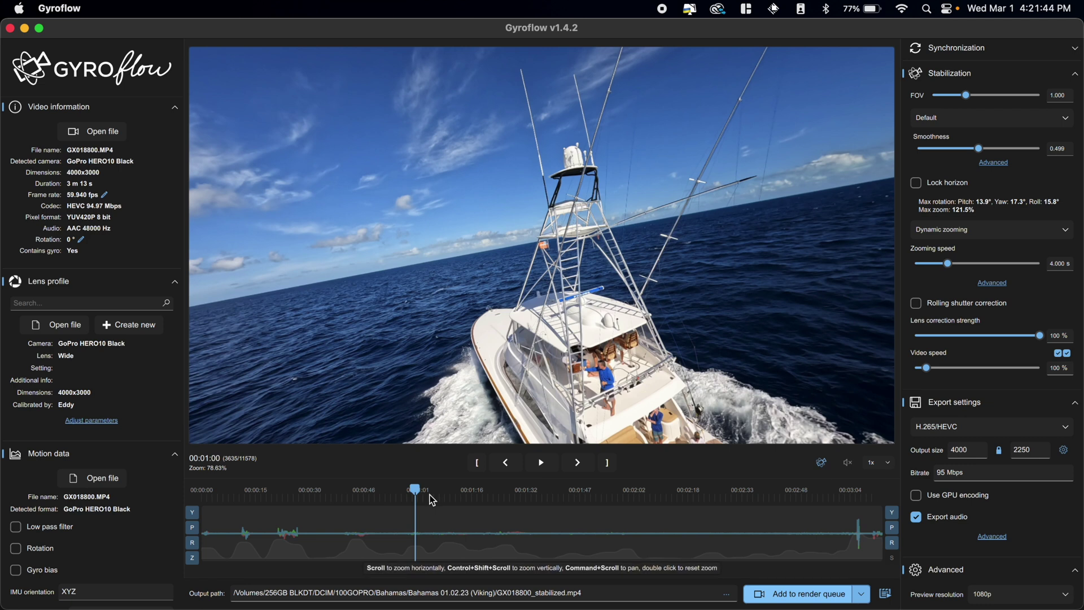
- Set preview speed to 2x, play from 00:01:04, and set the trim start at 00:01:32
left_click(425, 496)
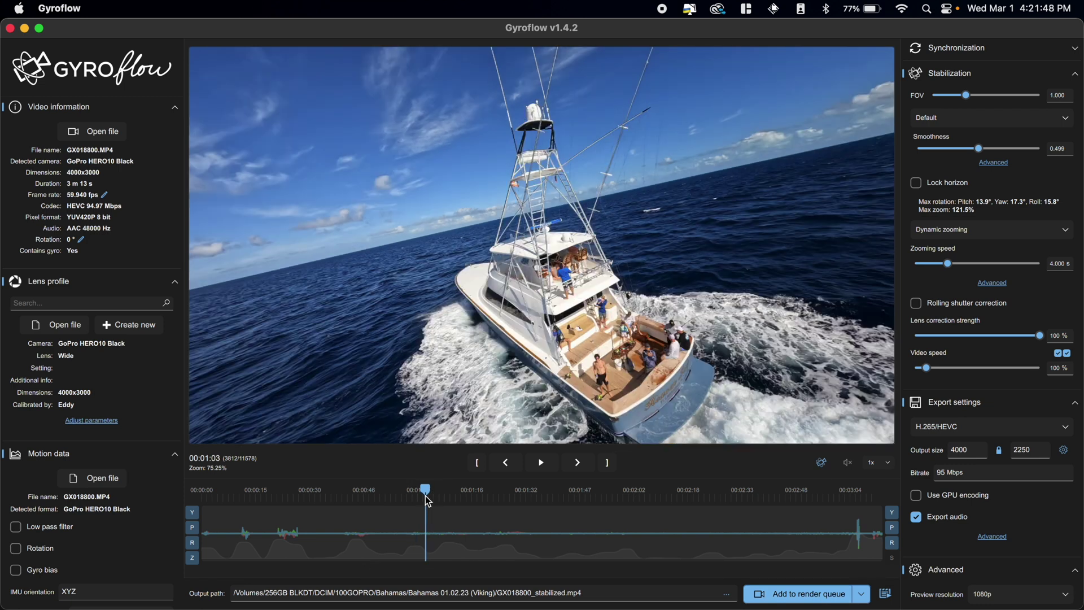
left_click_drag(425, 496, 428, 496)
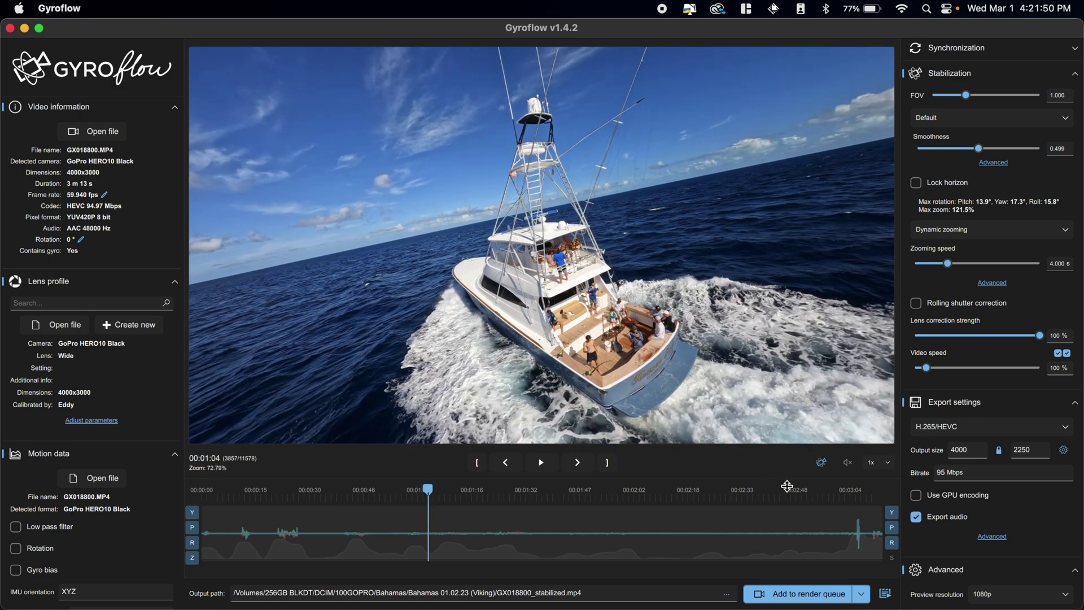
left_click(886, 469)
left_click(877, 519)
key("space")
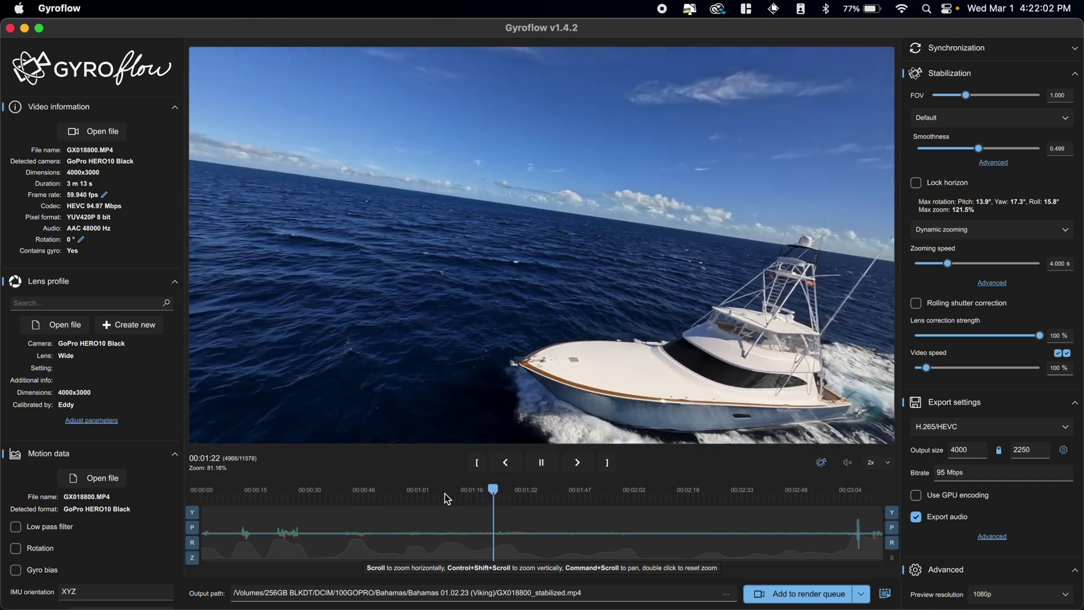
key("space")
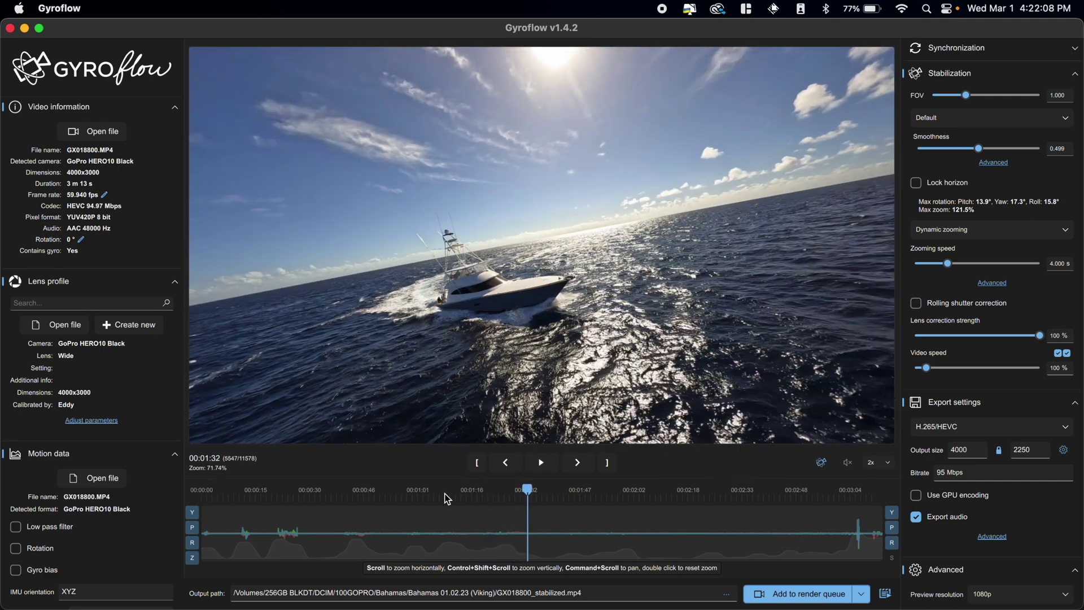
left_click(477, 463)
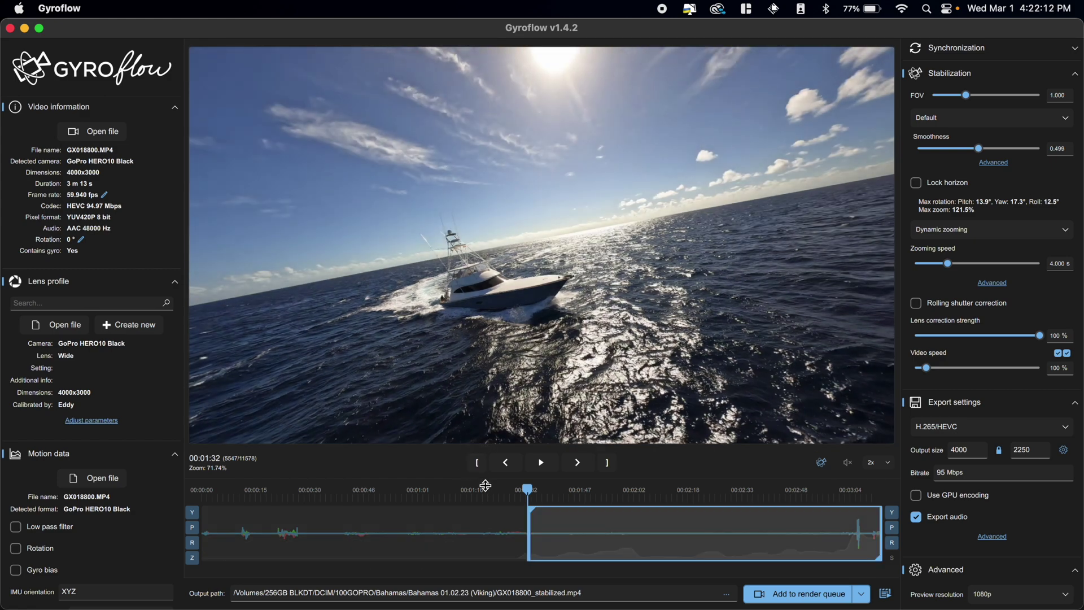
- Set the trim end at 00:01:40, replay from 00:01:34 to check, and send it to the render queue
key("space")
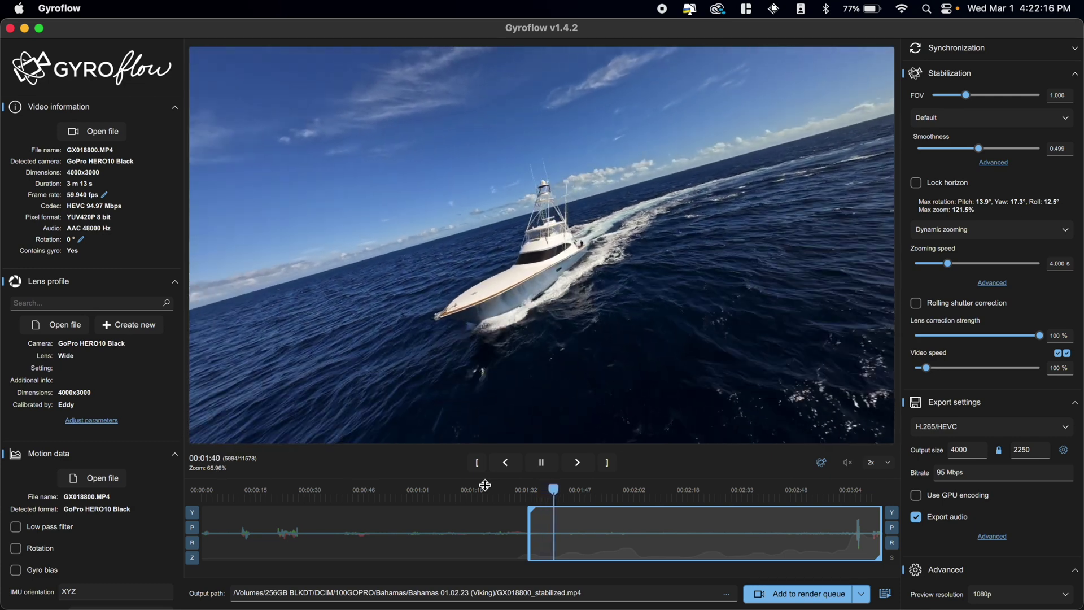
key("space")
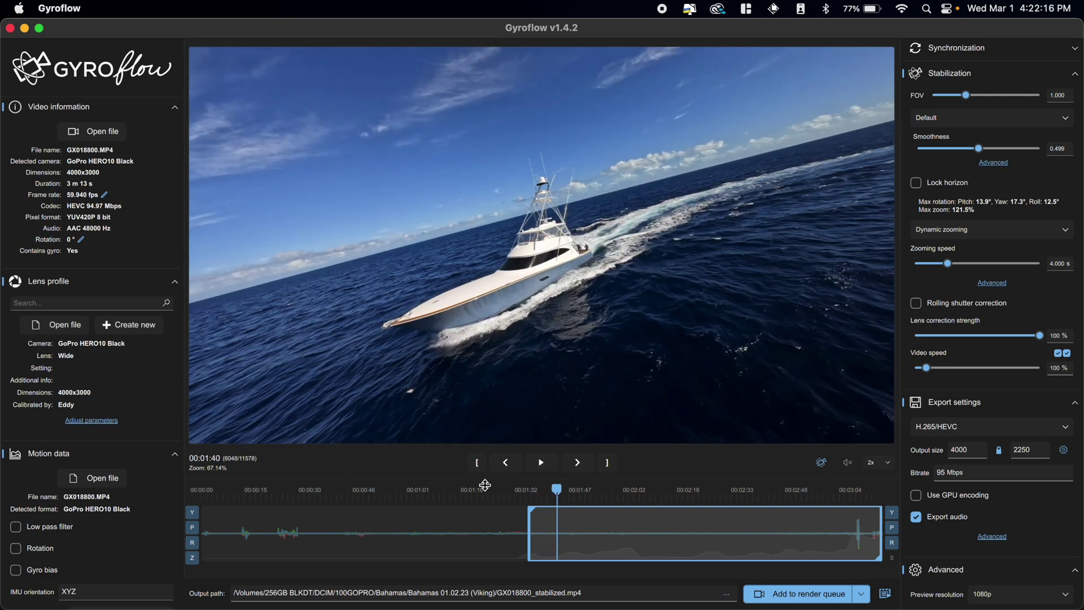
left_click(609, 466)
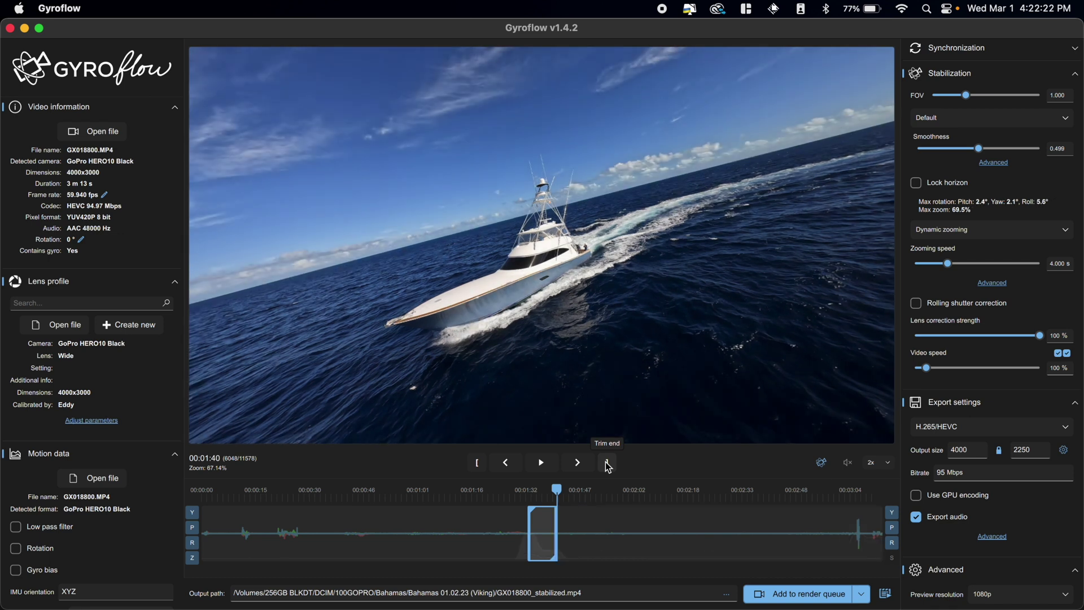
left_click(533, 498)
key("space")
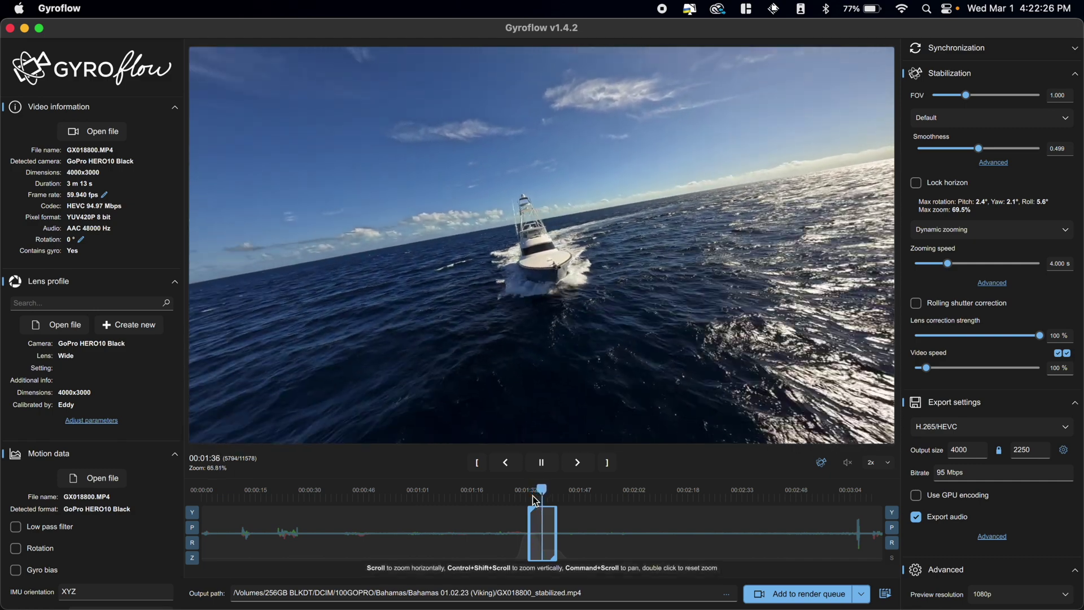
key("space")
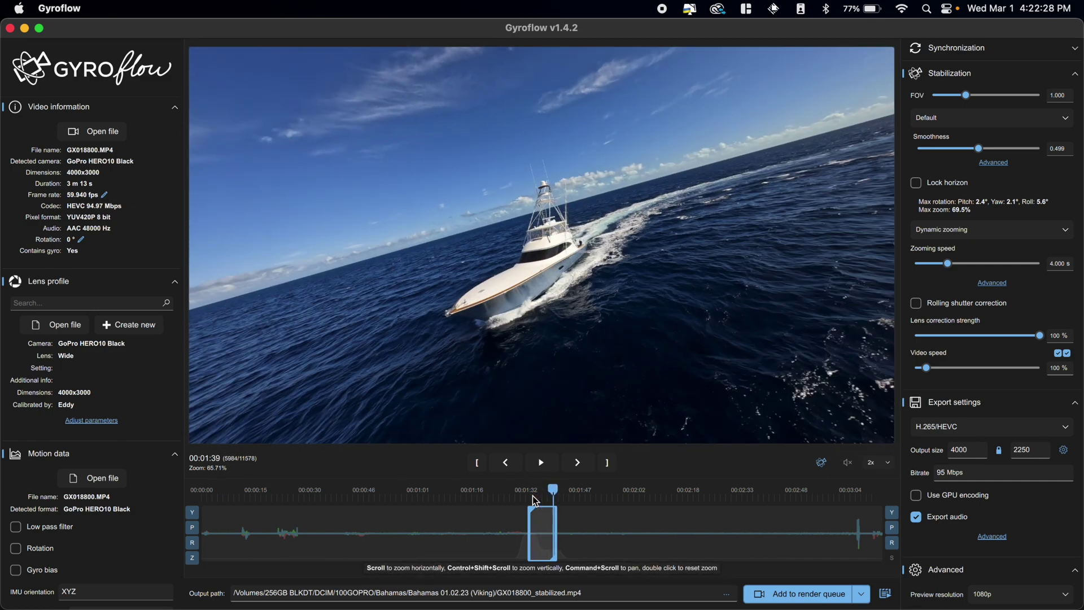
left_click(817, 599)
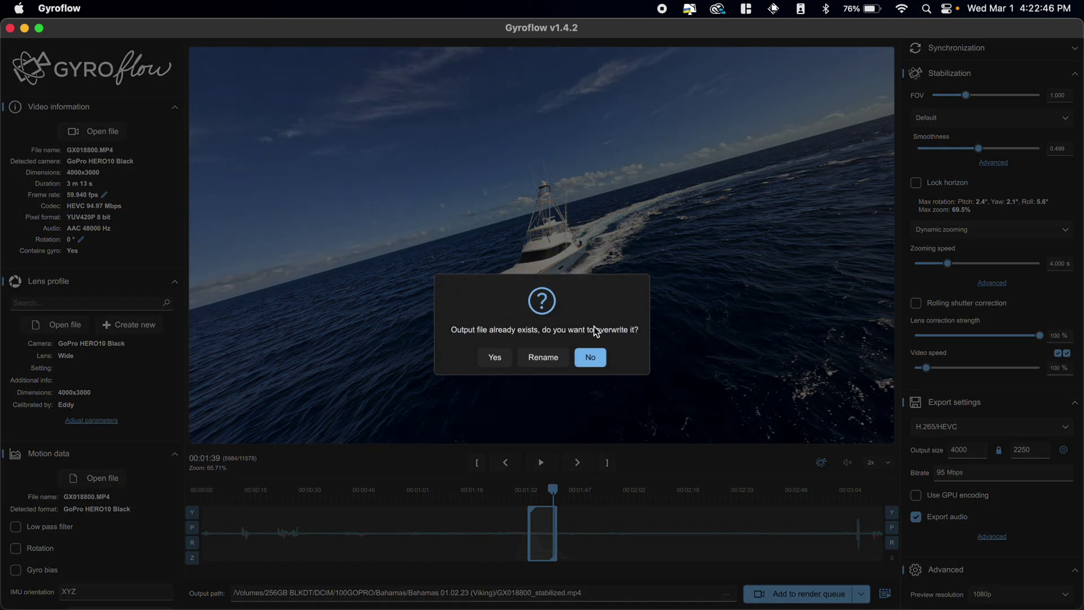
- Choose Rename so the output saves as GX018800_stabilized_1.mp4 instead of overwriting
left_click(550, 359)
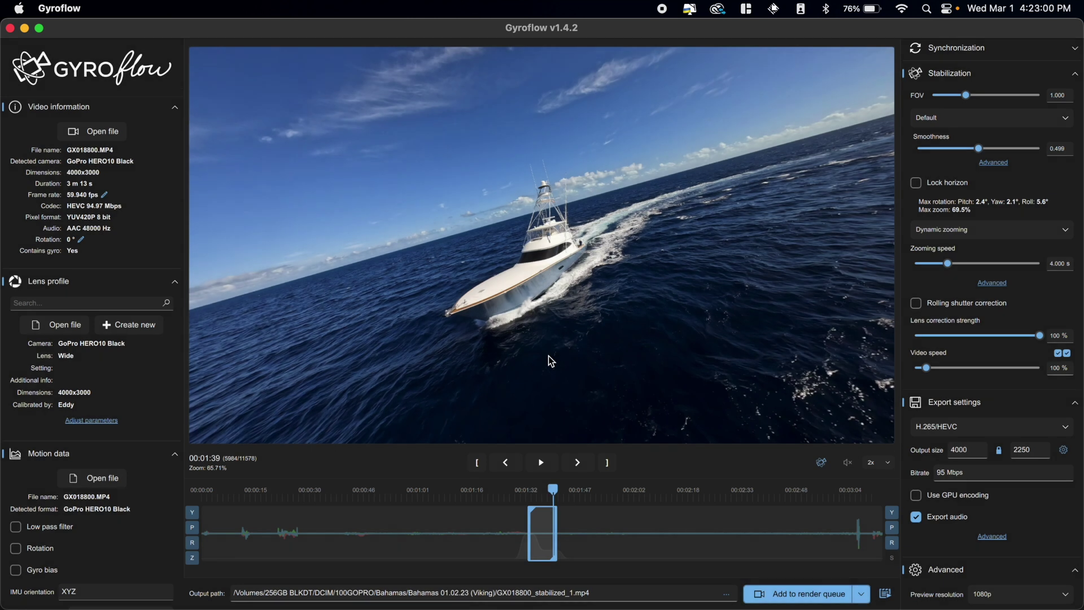
- Collapse the previous trim at 00:01:39 and skip ahead to 00:01:52
left_click(477, 463)
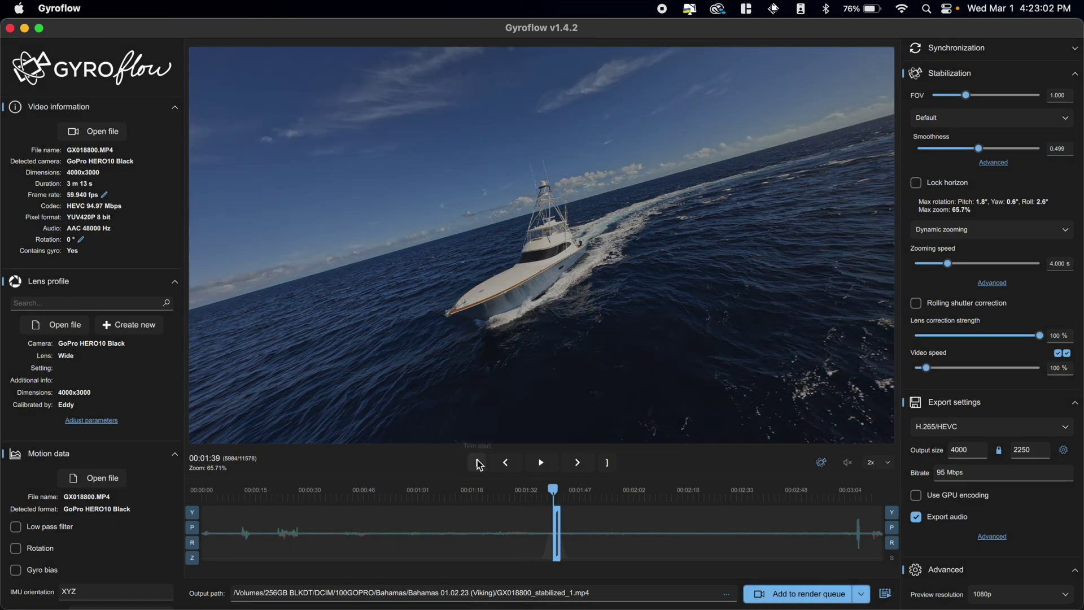
left_click(610, 462)
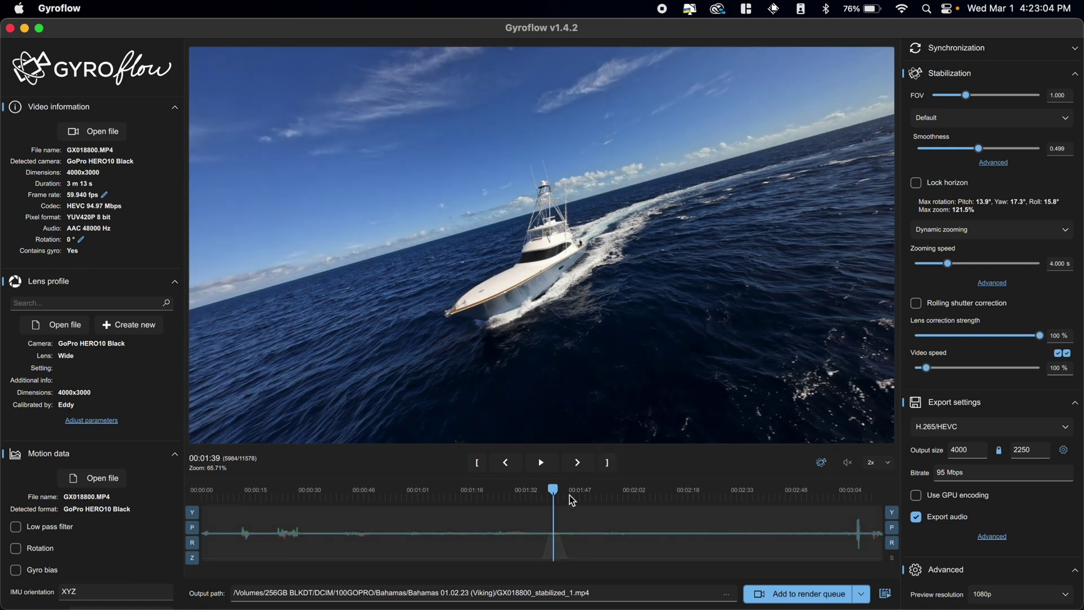
left_click(567, 495)
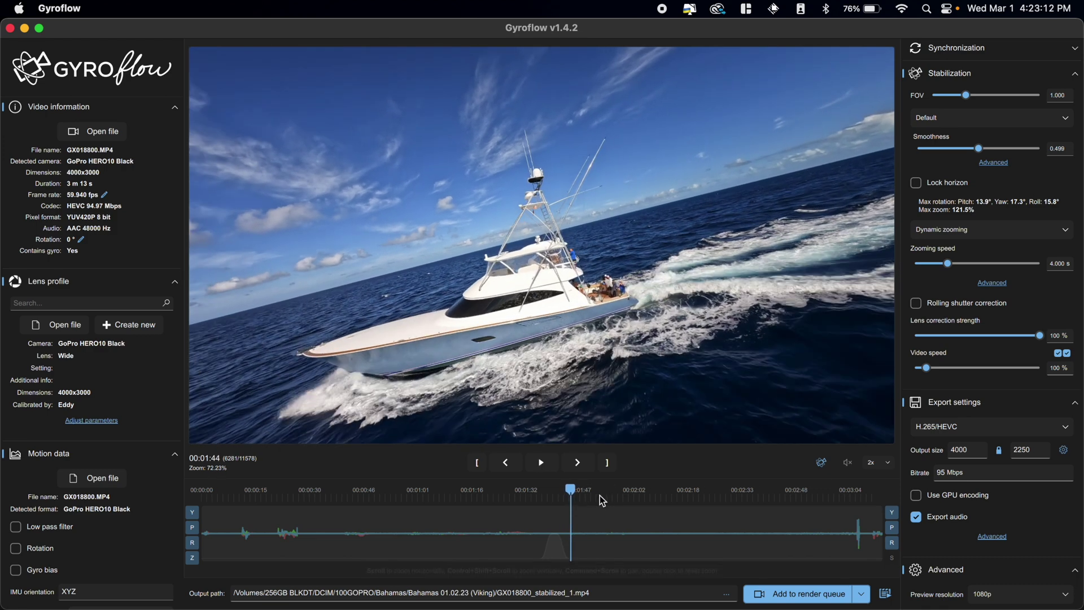
left_click(600, 495)
- Play and scrub between 00:02:13 and 00:02:24, pausing at 00:02:19
key("space")
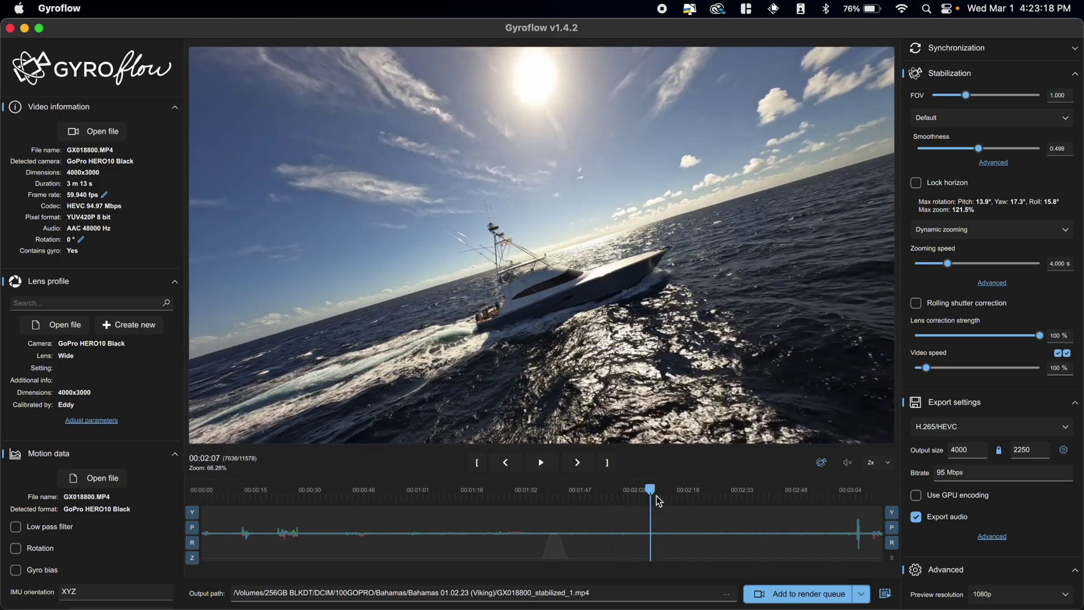
left_click(675, 500)
key("space")
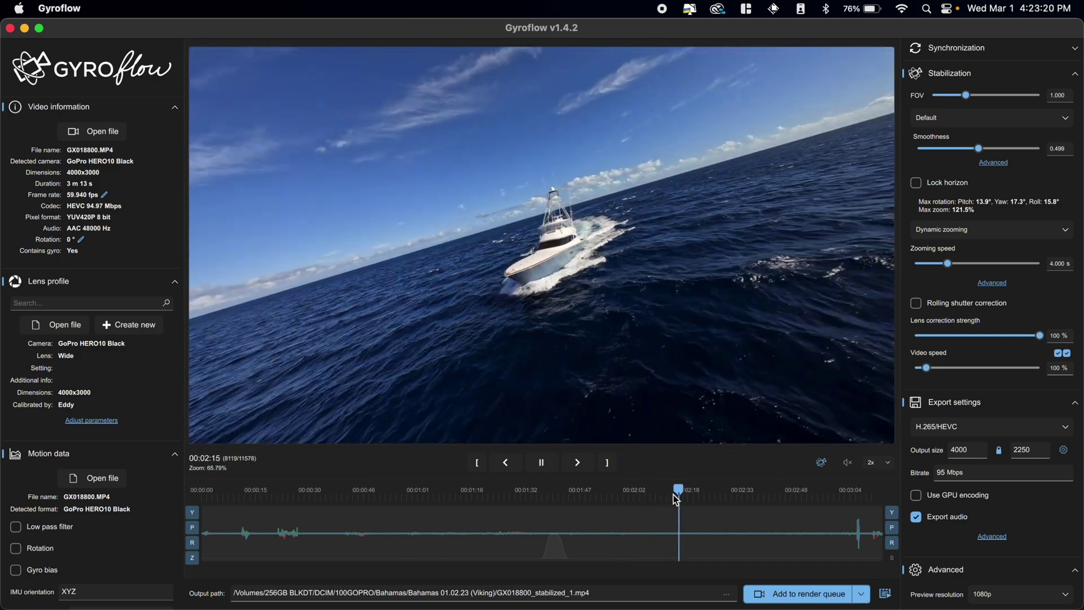
left_click(710, 500)
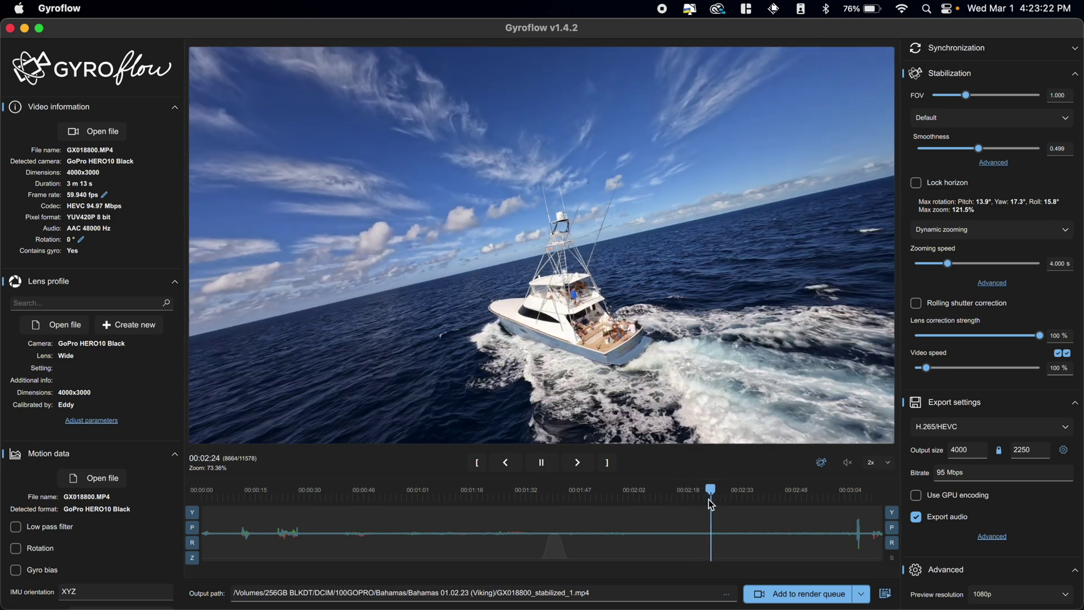
left_click(682, 500)
key("space")
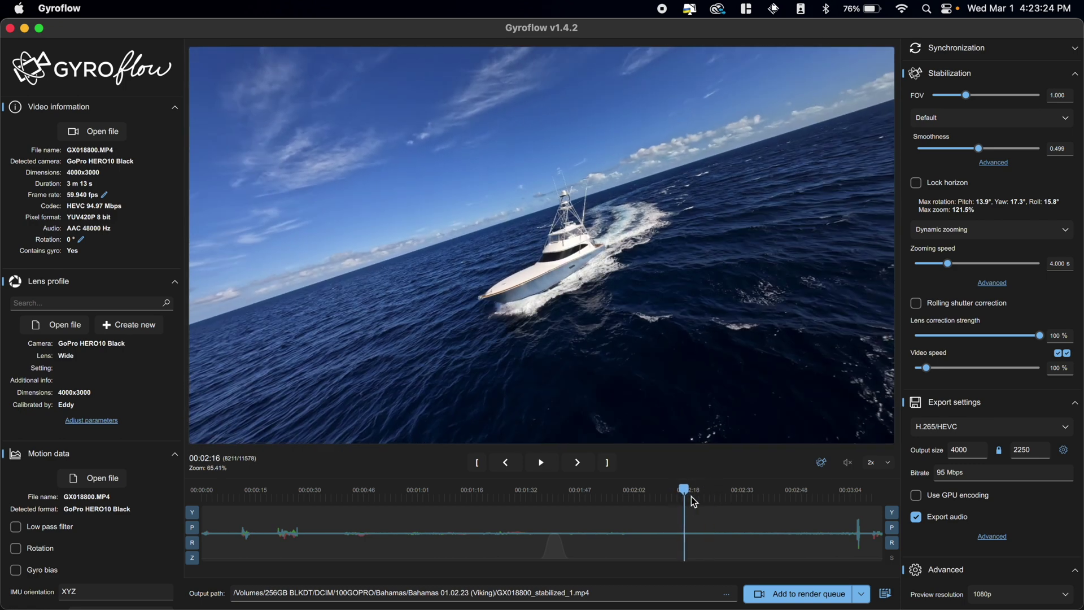
key("space")
- Trim the footage to run from 00:02:19 to 00:02:26
left_click(477, 462)
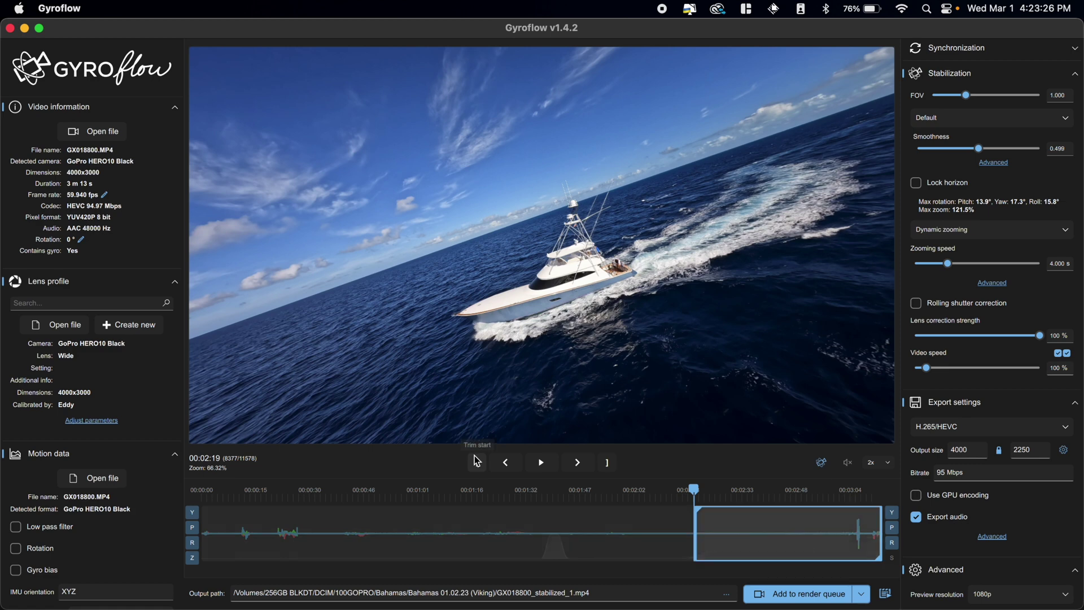
key("space")
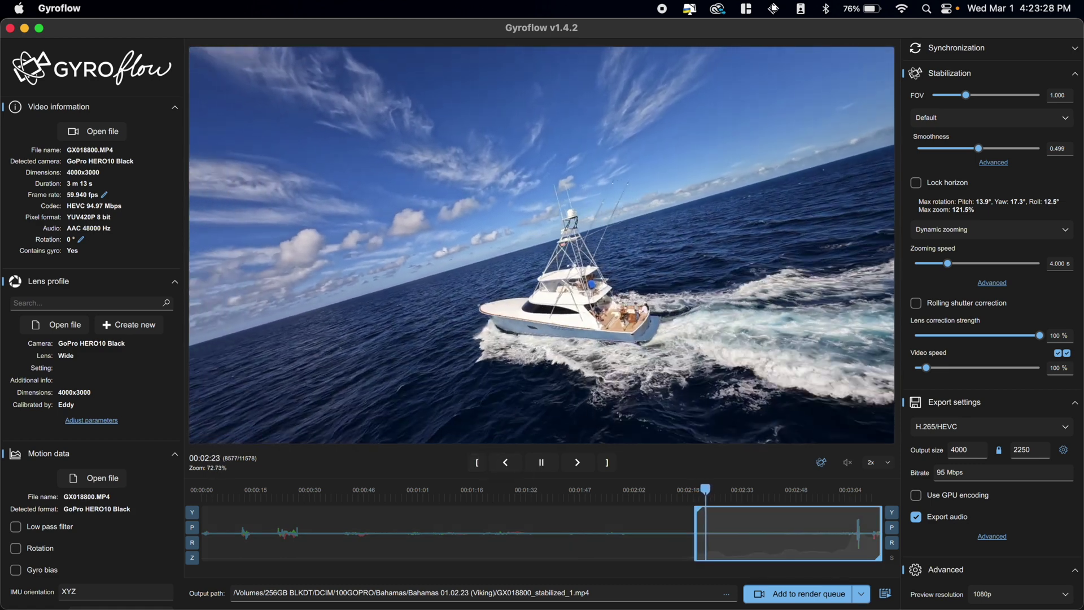
key("space")
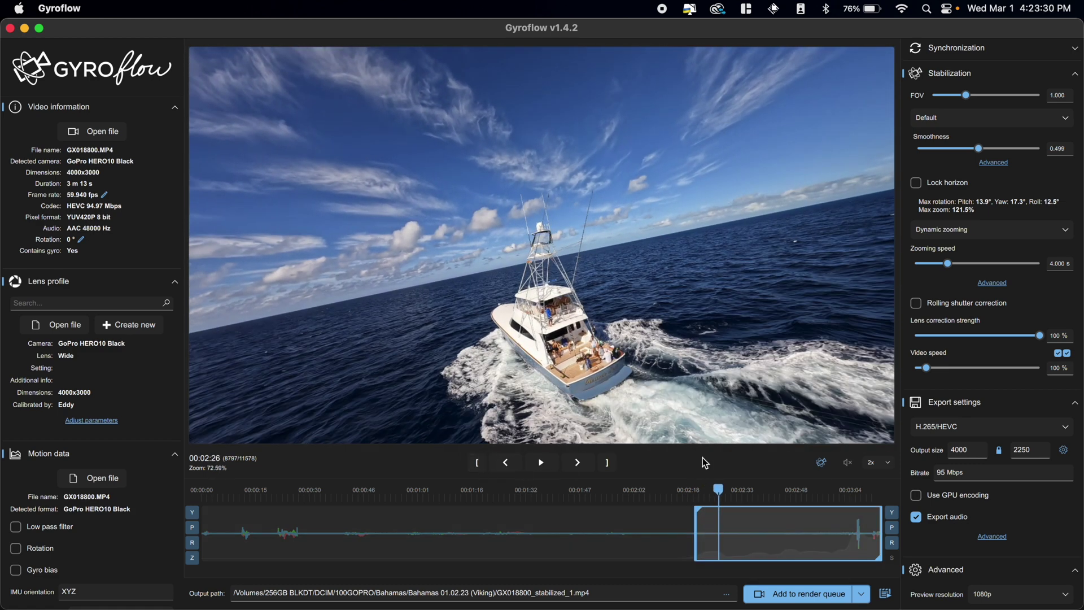
left_click(607, 462)
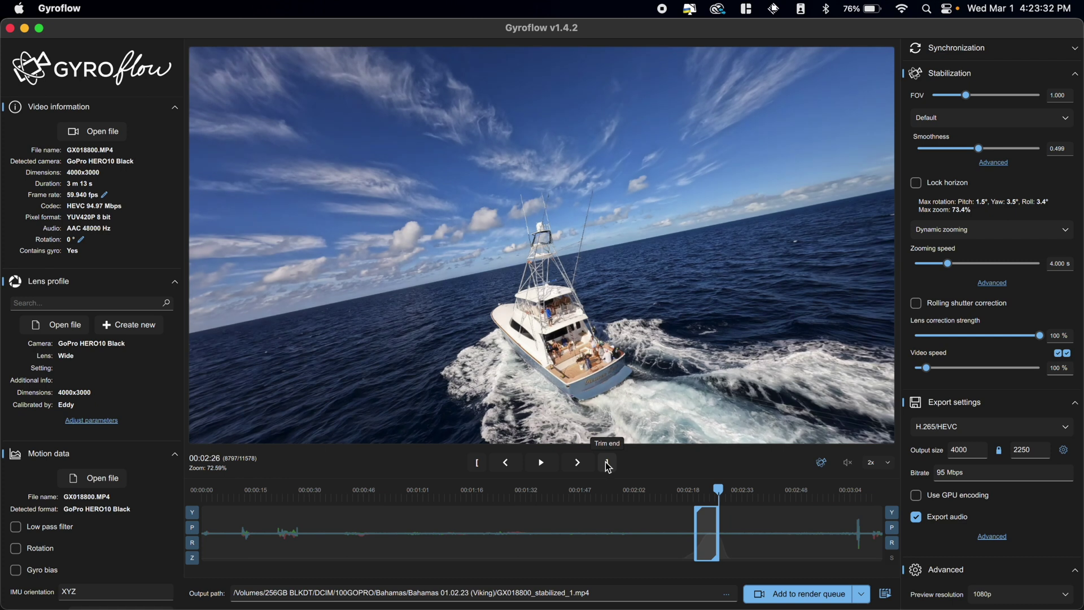
- Queue the trimmed clip for rendering, renamed to GX018800_stabilized_2.mp4 instead of overwriting
left_click(797, 593)
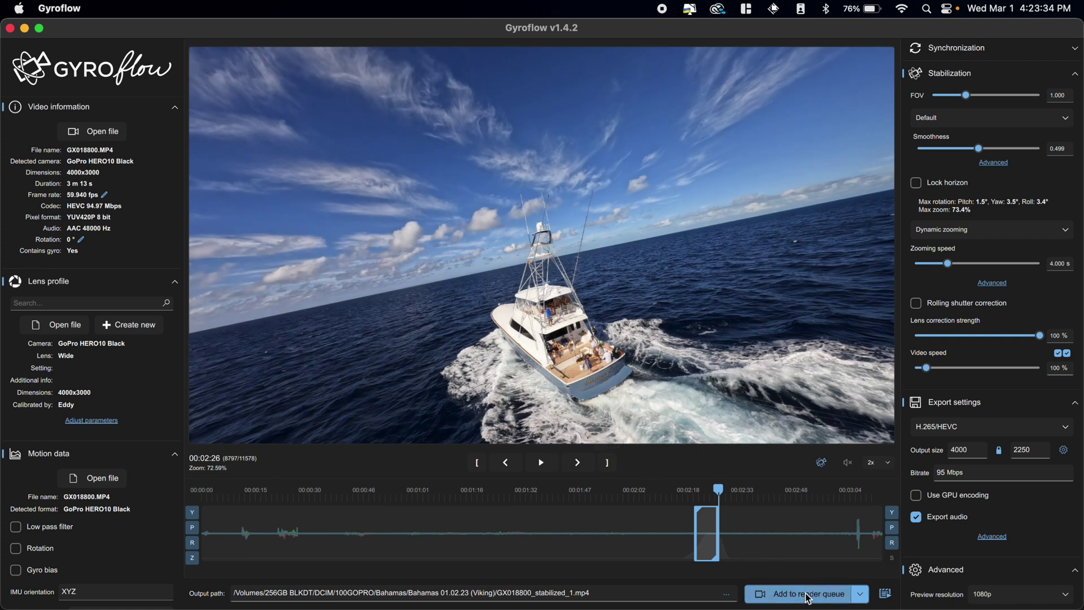
left_click(552, 360)
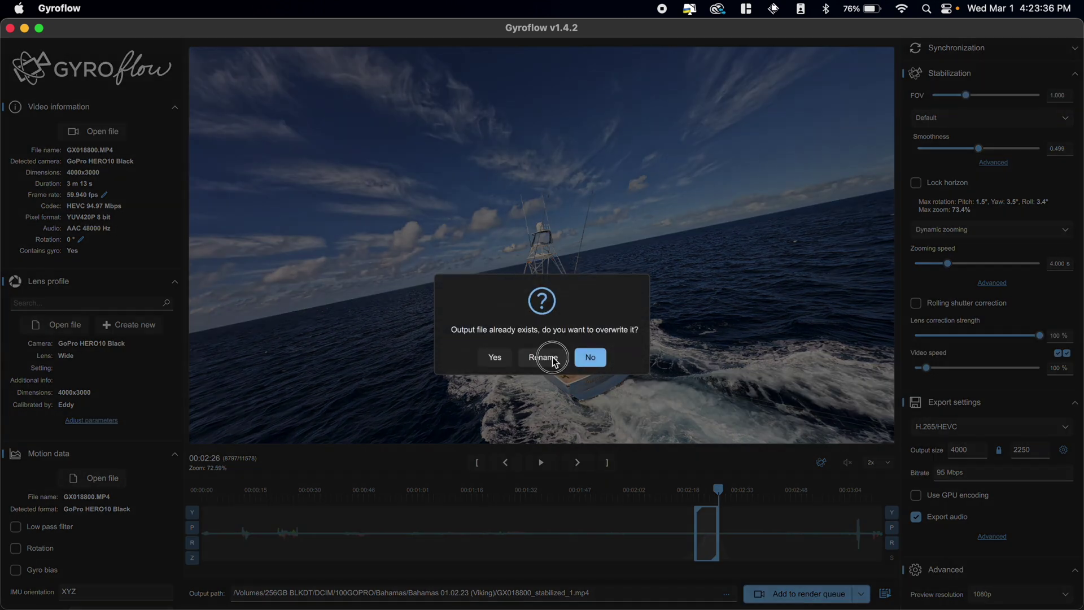
left_click(887, 595)
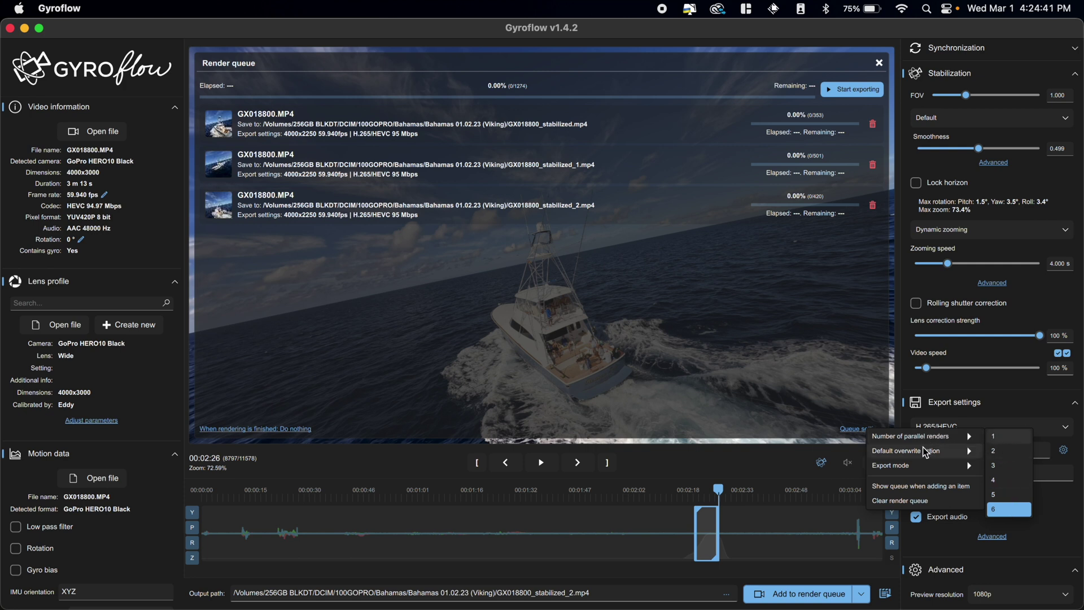
- View the render queue's three unstarted GX018800 jobs and its Queue settings
mouse_move(926, 456)
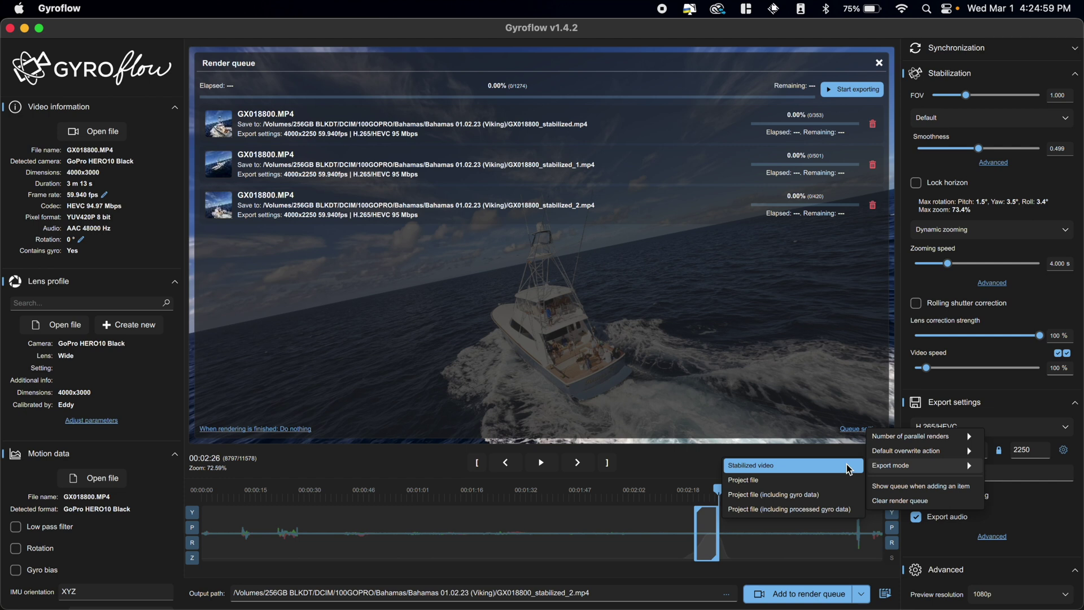
- Set the queue's Export mode to Stabilized video
left_click(864, 211)
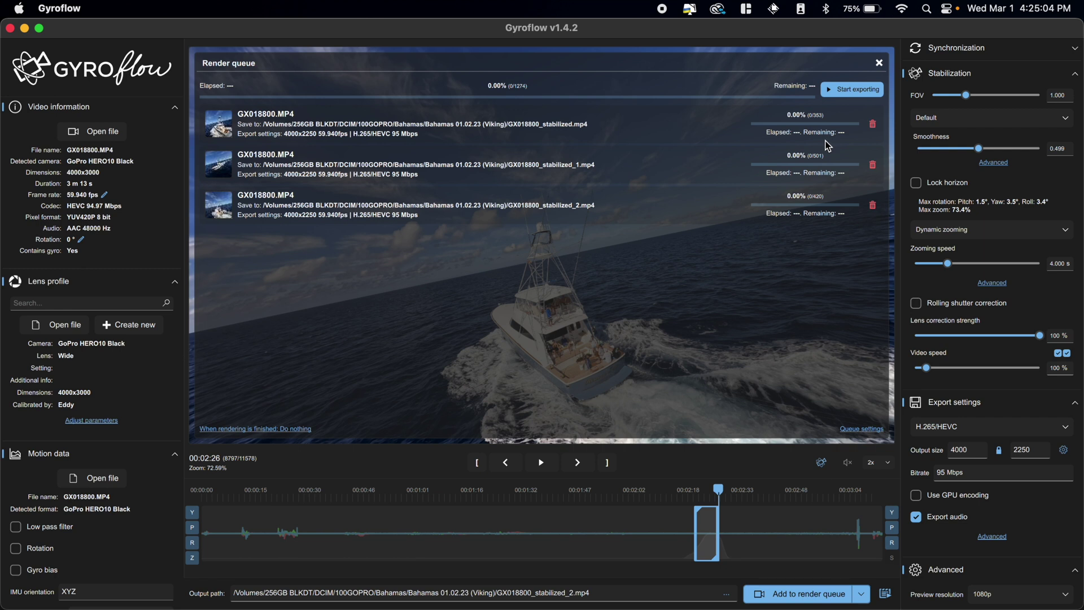
- Start exporting all three GX018800 jobs in parallel, 1274 frames in total
left_click(853, 89)
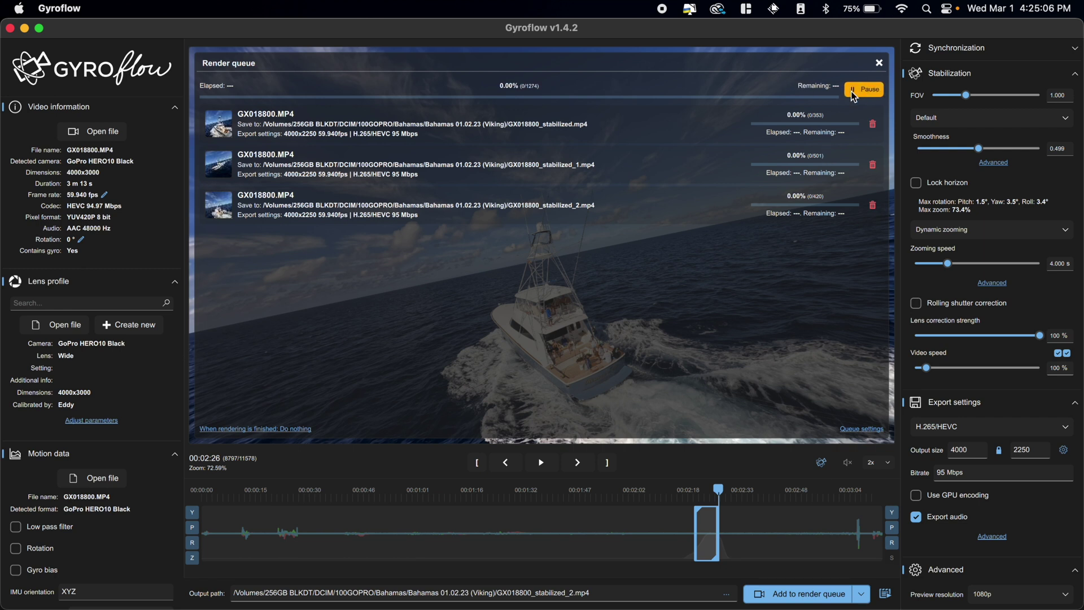